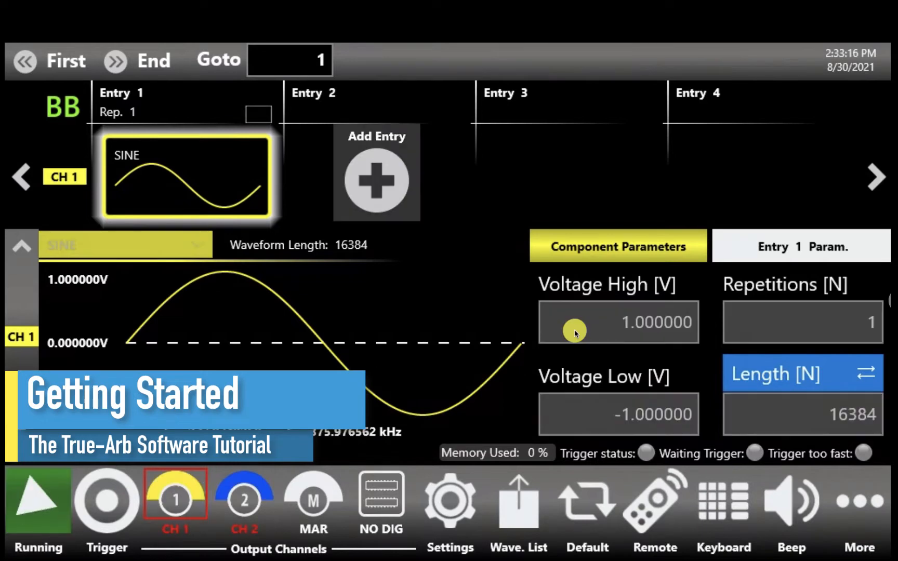
Stop the waveform generation, expand the entry view to show both channels, and return it to channel 1 alone.
left_click(55, 504)
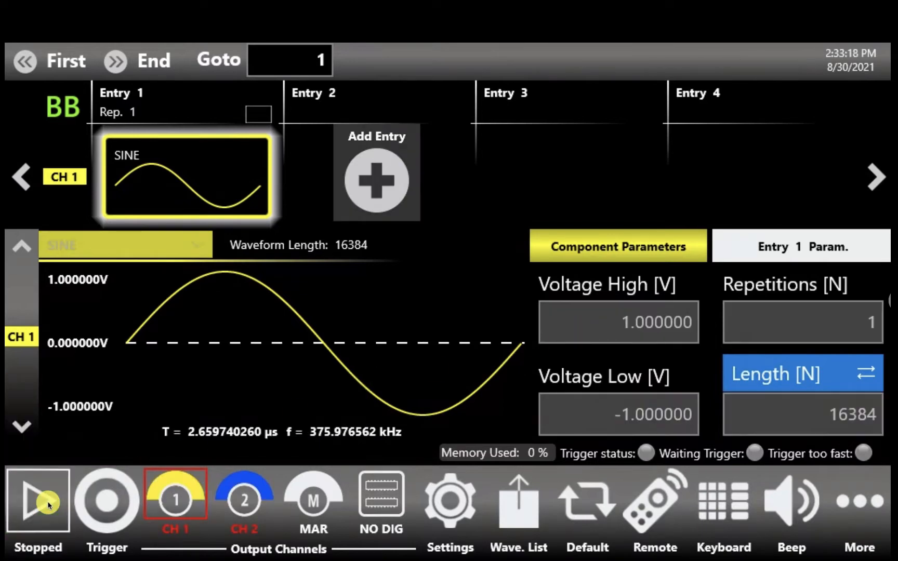
left_click(206, 190)
left_click(205, 193)
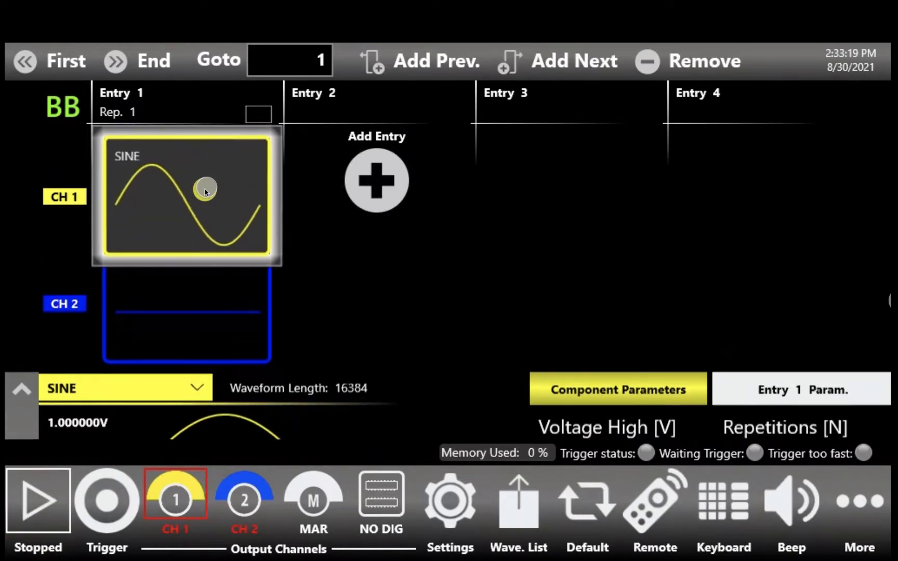
left_click(205, 193)
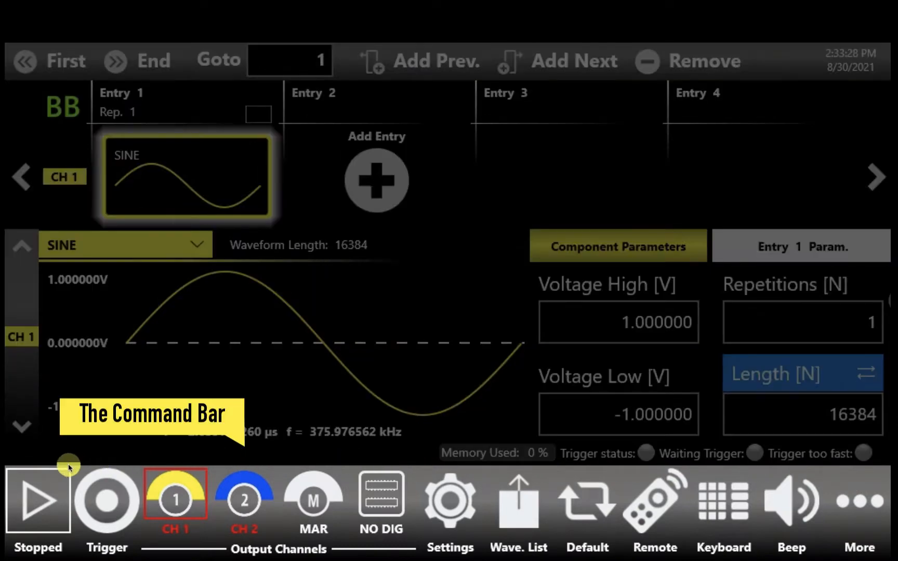
Start and stop the waveform generation once, and switch off the channel 1 output.
left_click(37, 488)
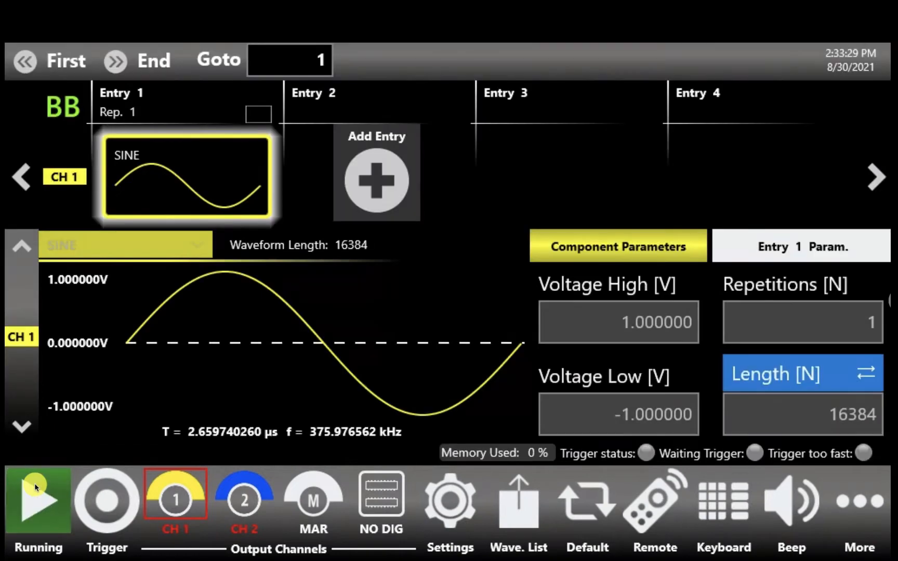
left_click(37, 487)
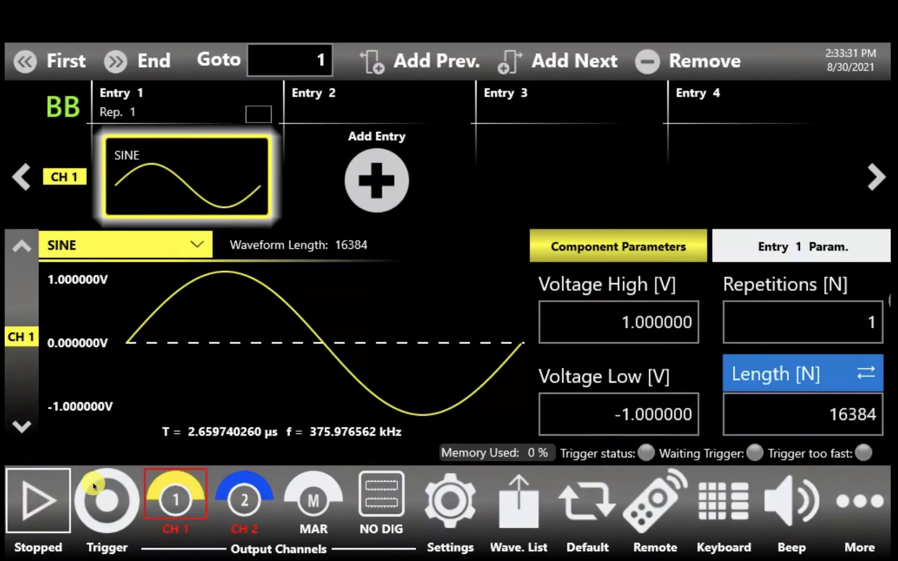
left_click(94, 486)
left_click(178, 489)
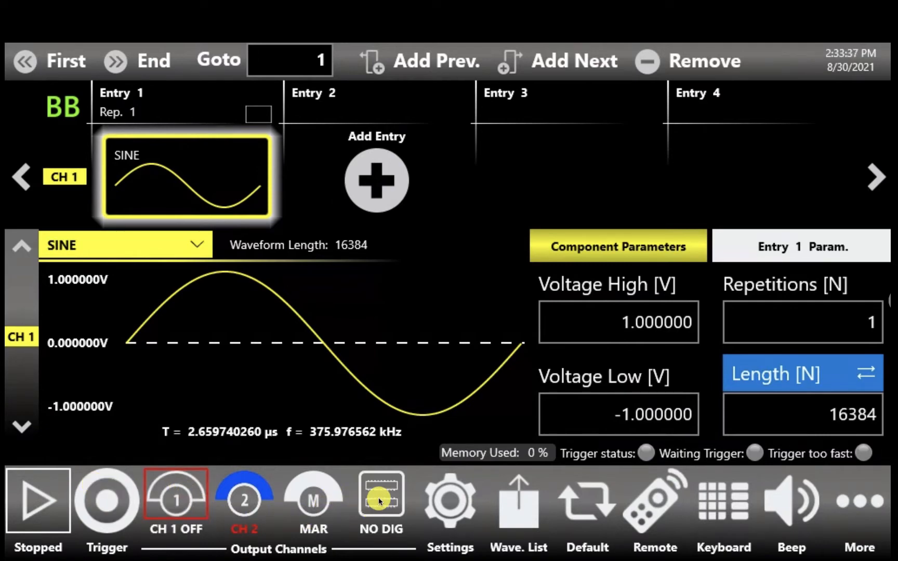
Look through the general device settings, the list of predefined waveforms and the set of additional commands.
left_click(454, 502)
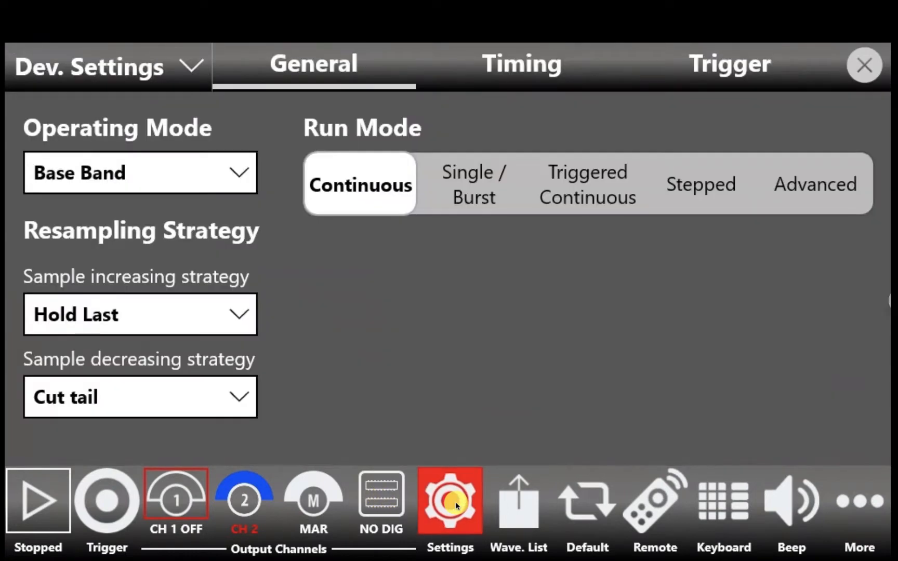
left_click(456, 502)
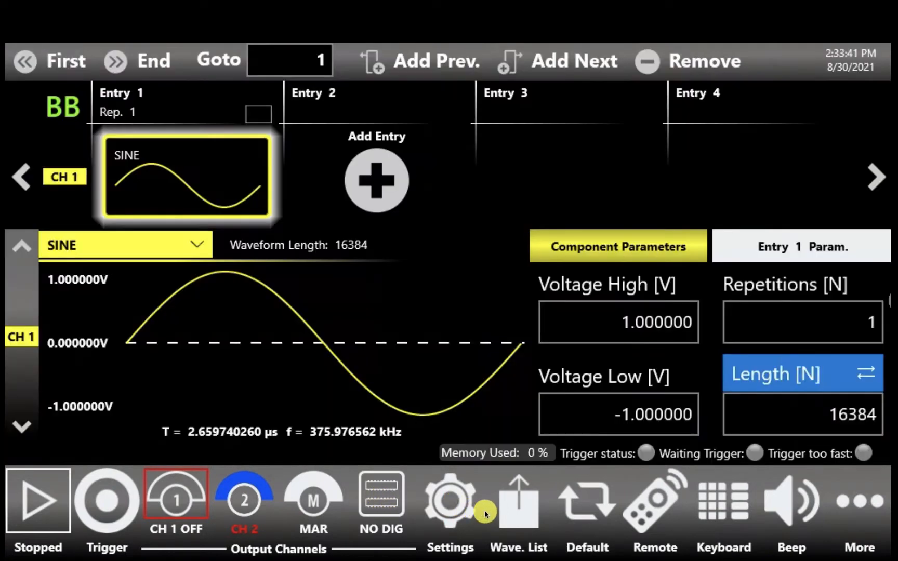
left_click(516, 507)
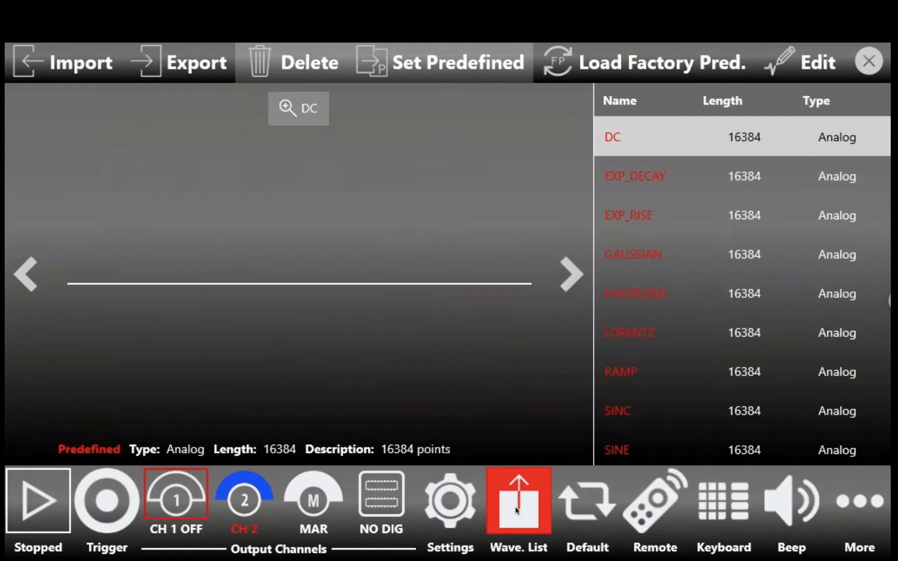
left_click(515, 505)
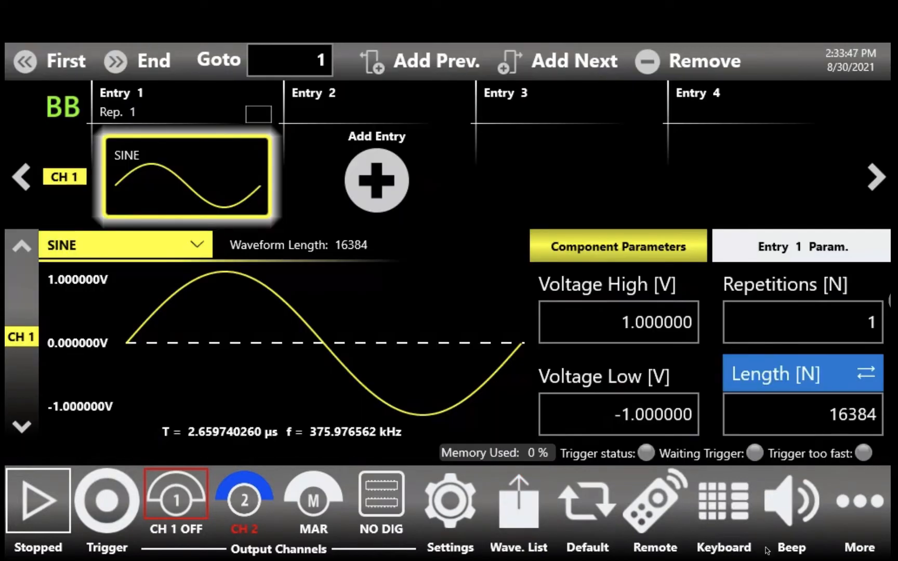
left_click(850, 509)
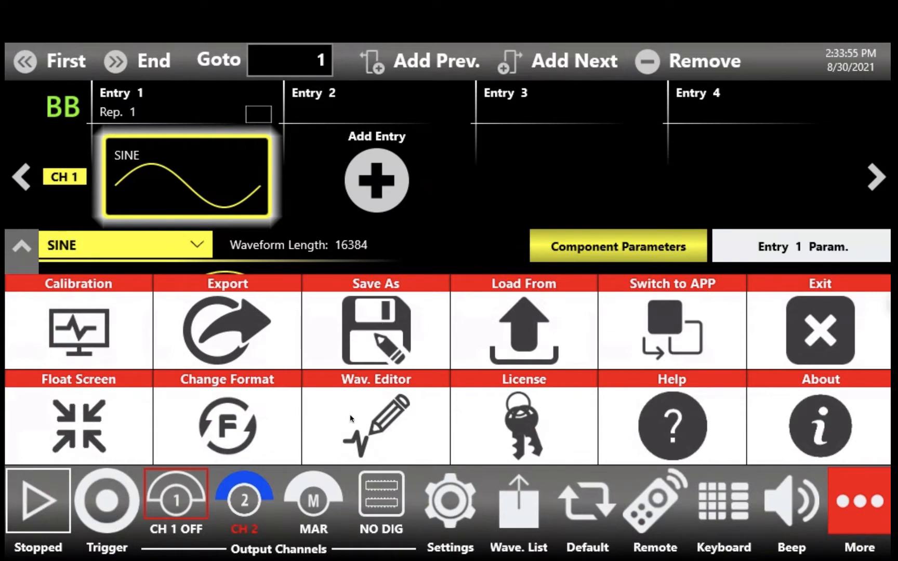
left_click(874, 491)
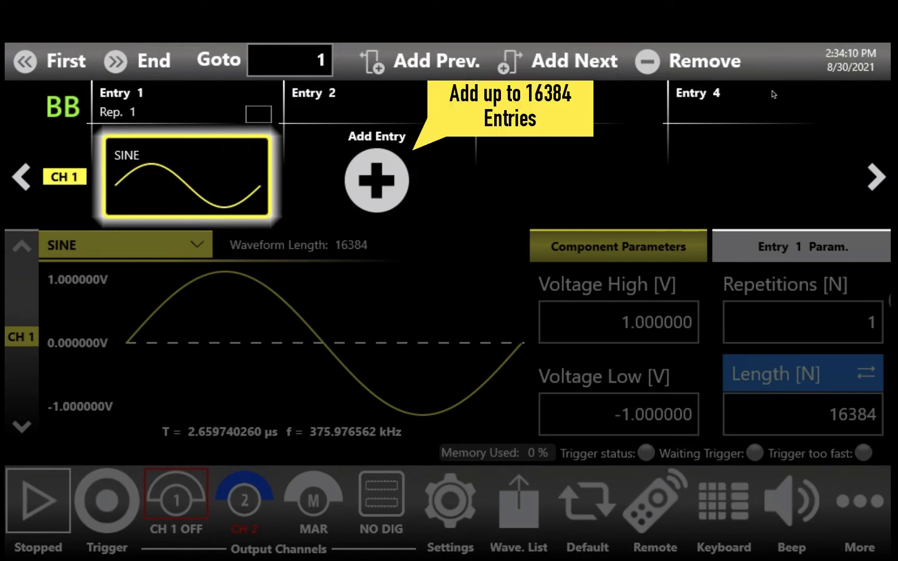
Select channel 1's Entry 1 and examine its available waveform shapes and Voltage High parameter.
left_click(181, 181)
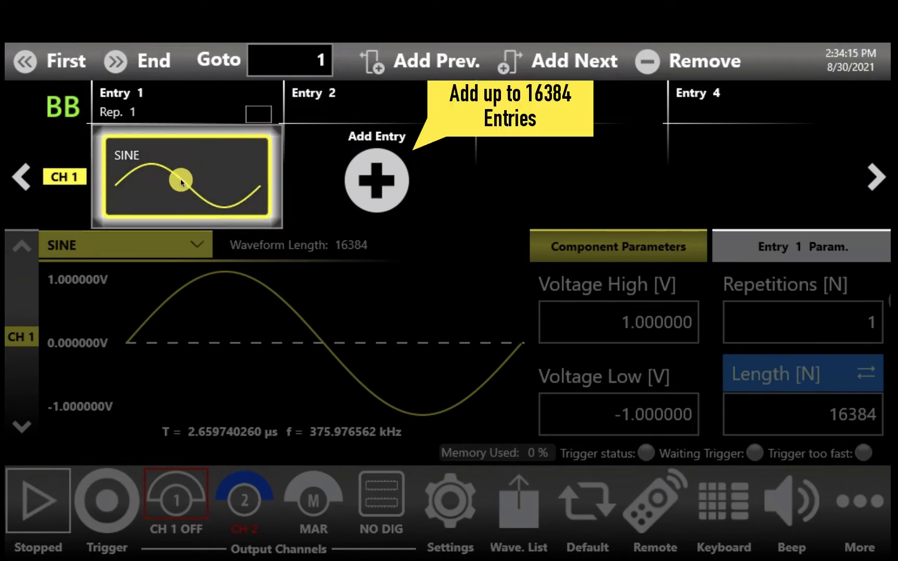
left_click(149, 250)
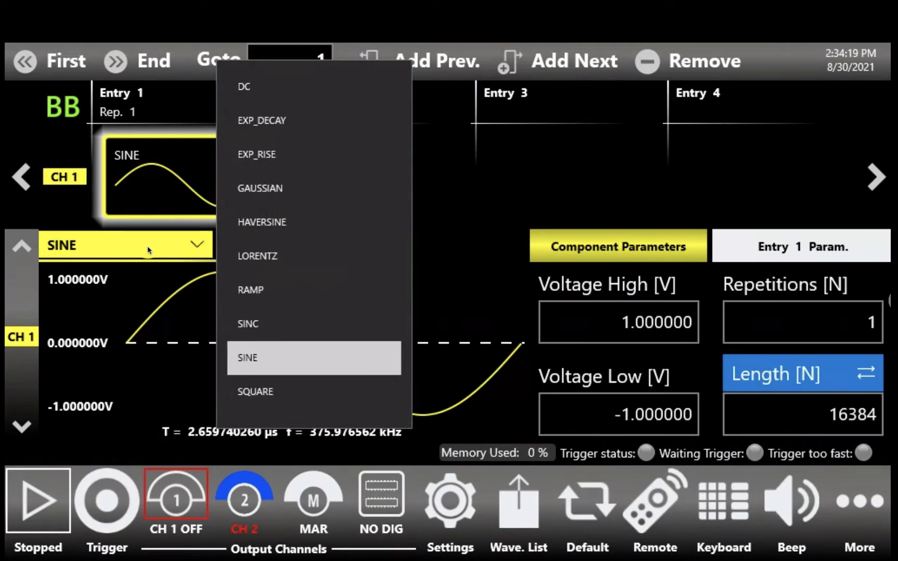
left_click(149, 250)
left_click(635, 320)
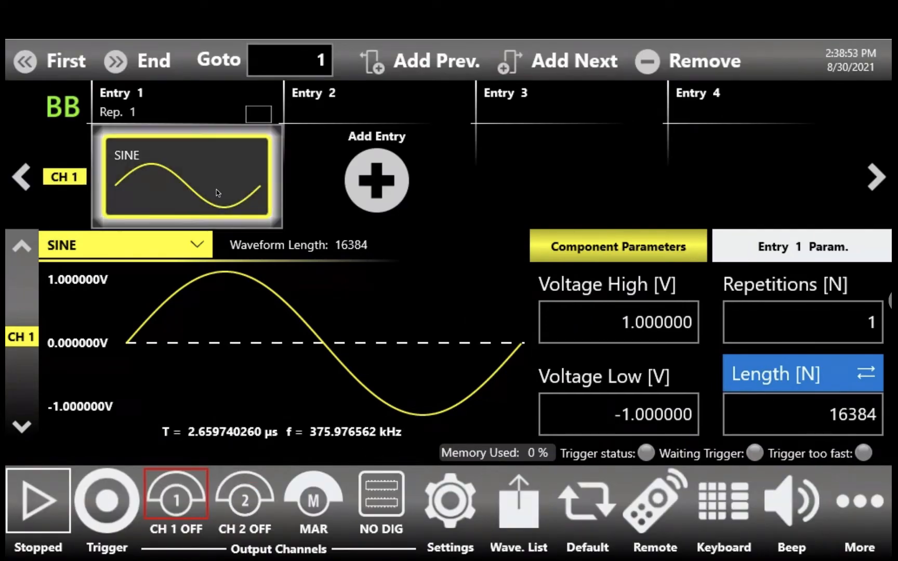
Choose SINE as the waveform of channel 1's Entry 1 and set its Voltage High to 2 V.
left_click(176, 243)
left_click(258, 358)
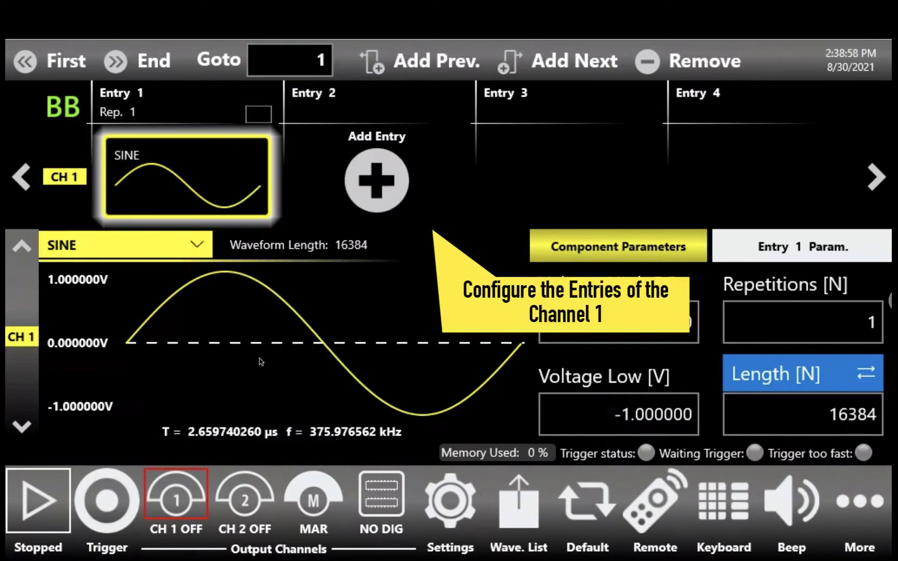
left_click(639, 339)
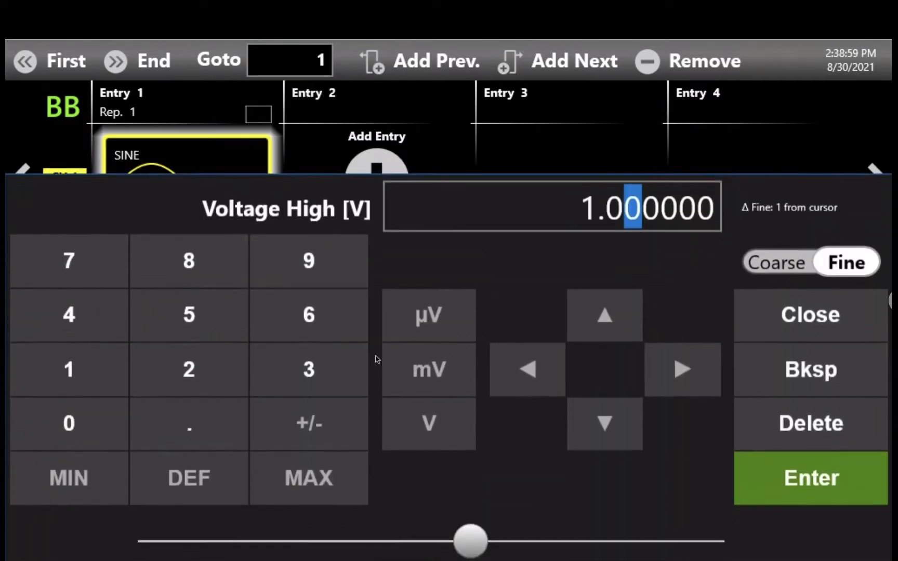
left_click(171, 365)
left_click(767, 488)
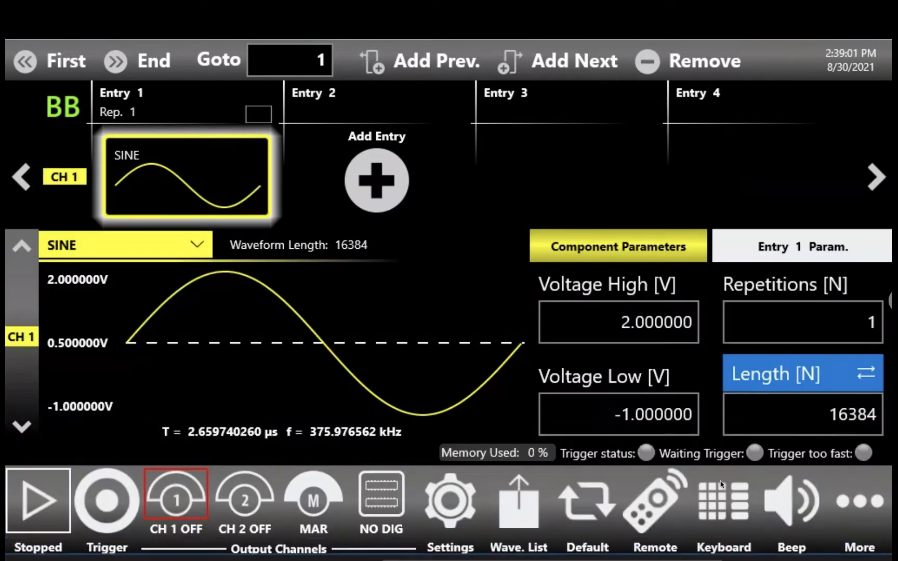
Set the Voltage Low of channel 1's Entry 1 to -2 V.
left_click(624, 415)
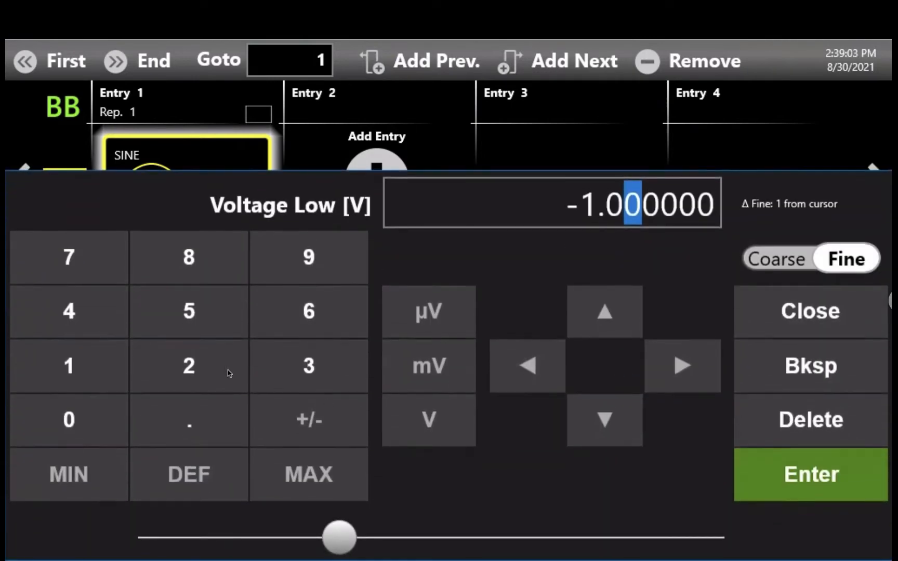
left_click(169, 355)
left_click(318, 418)
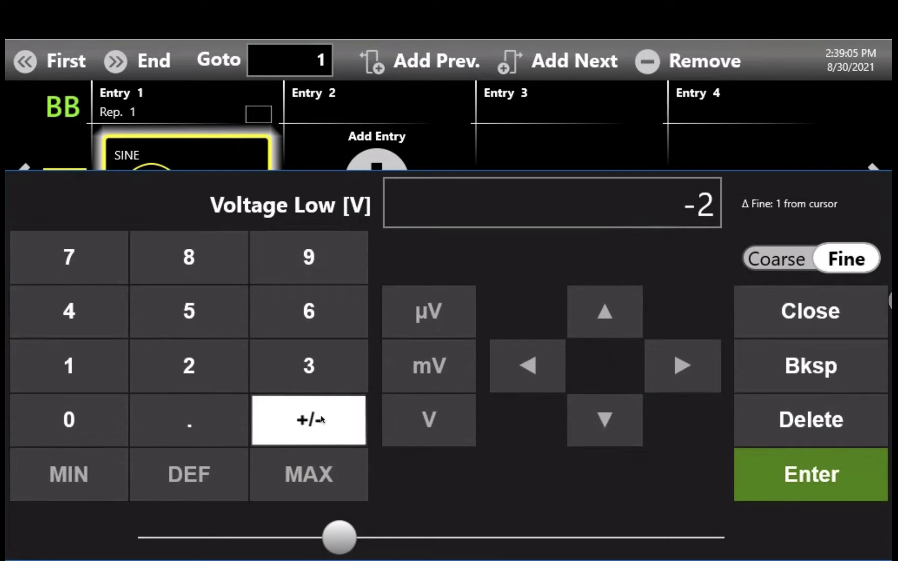
left_click(805, 476)
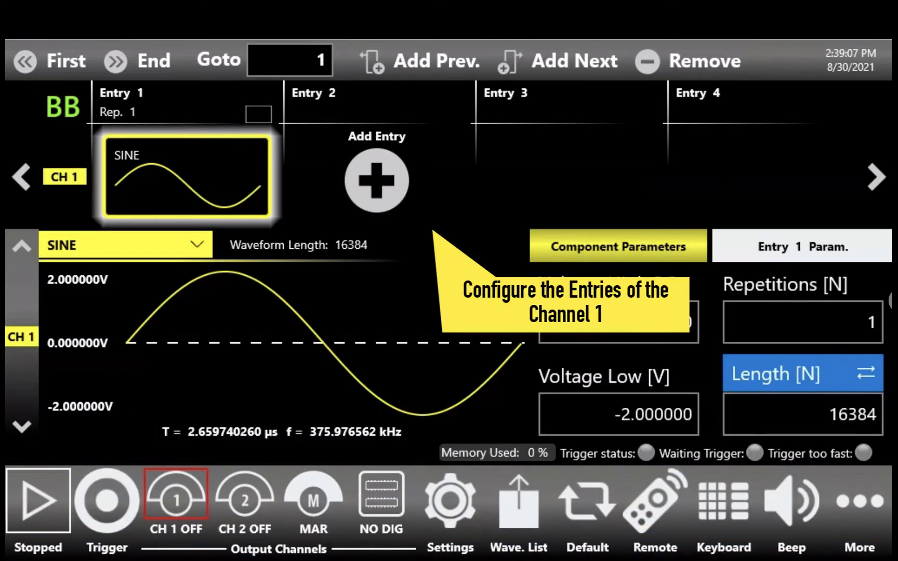
Add a second entry on channel 1 with a RAMP waveform and 2 repetitions.
left_click(393, 203)
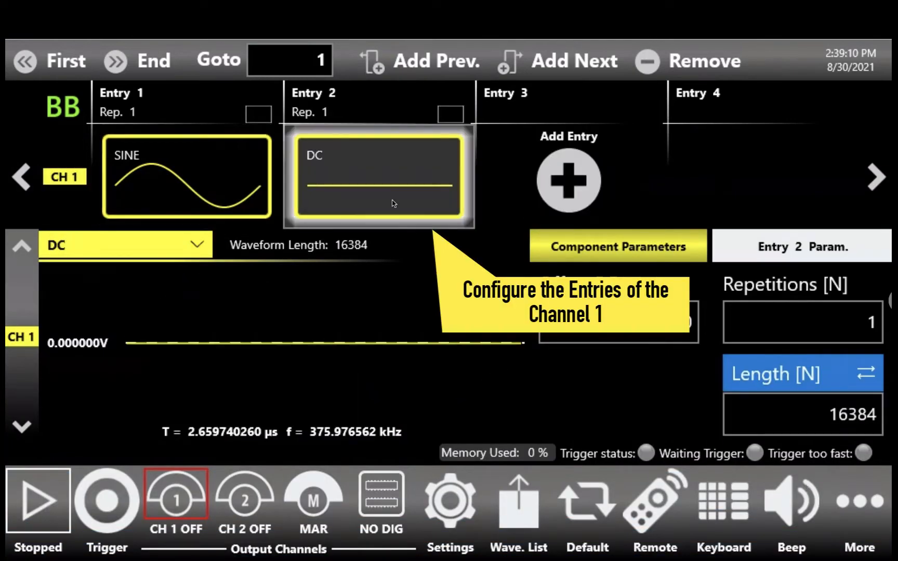
left_click(197, 245)
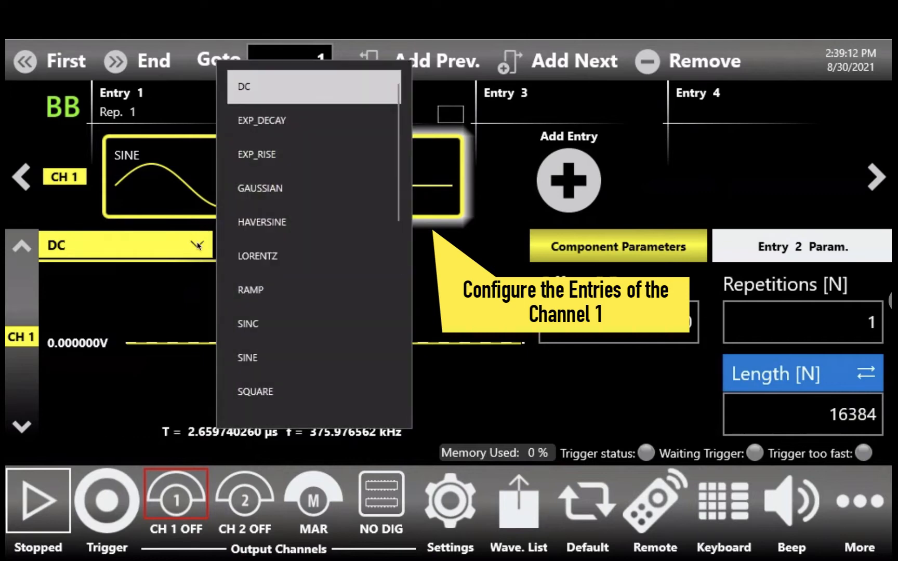
left_click(251, 290)
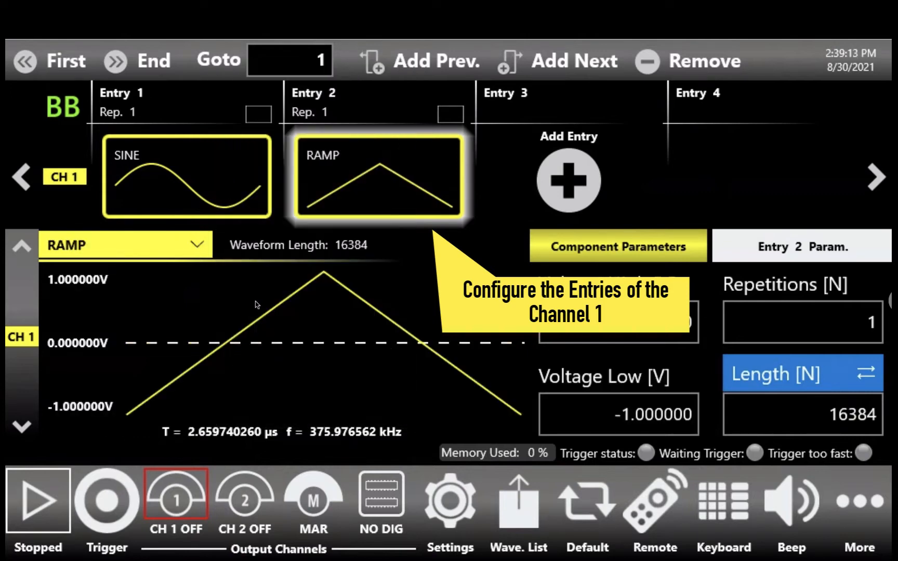
left_click(807, 326)
left_click(241, 354)
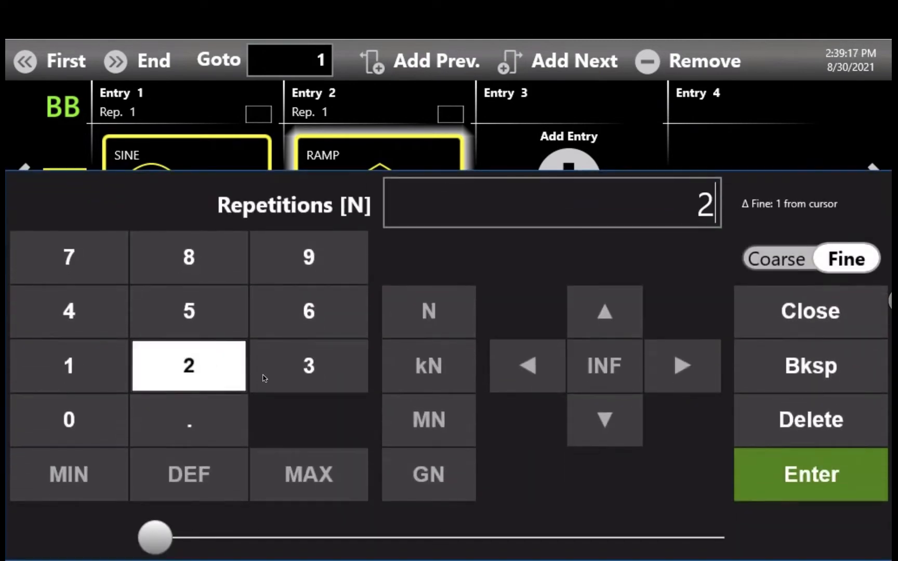
left_click(815, 480)
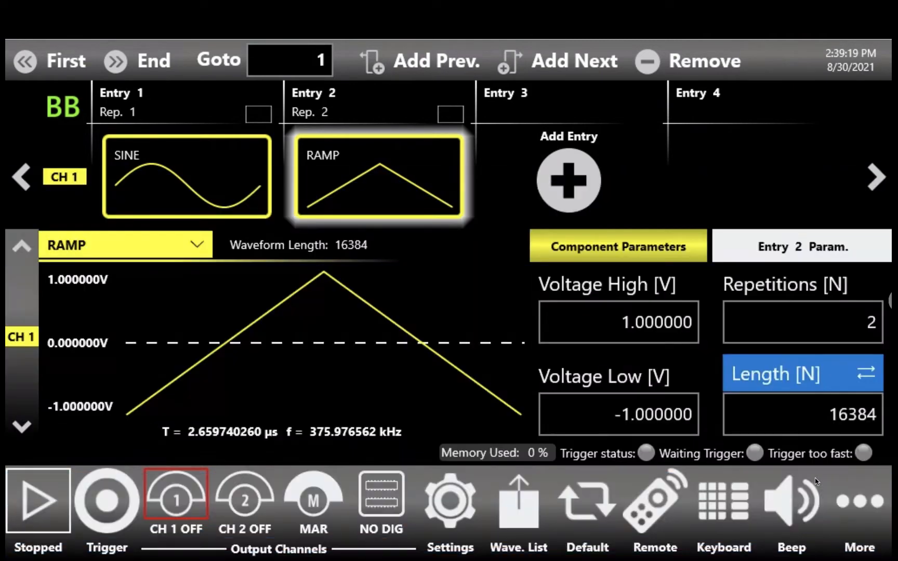
Add a third entry on channel 1 with a SINC waveform and 3 repetitions.
left_click(562, 198)
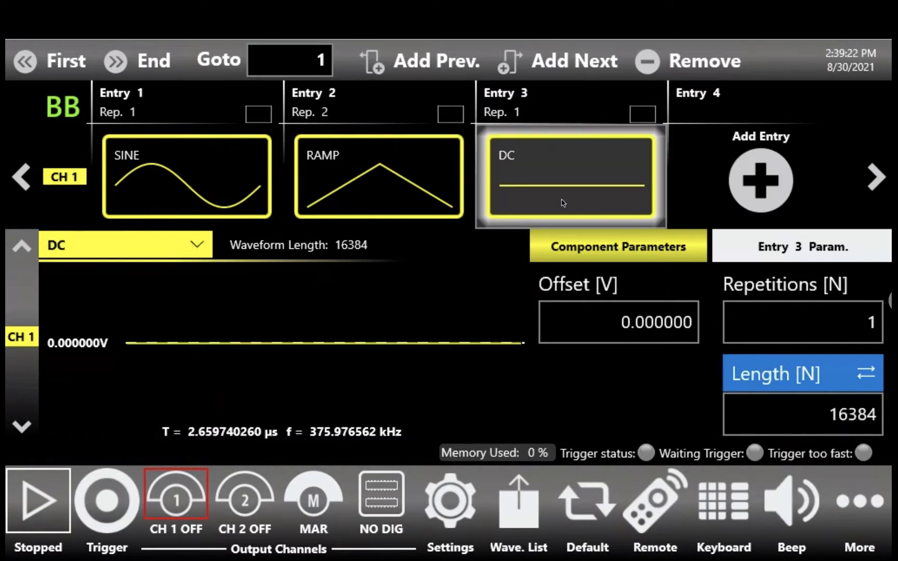
left_click(177, 252)
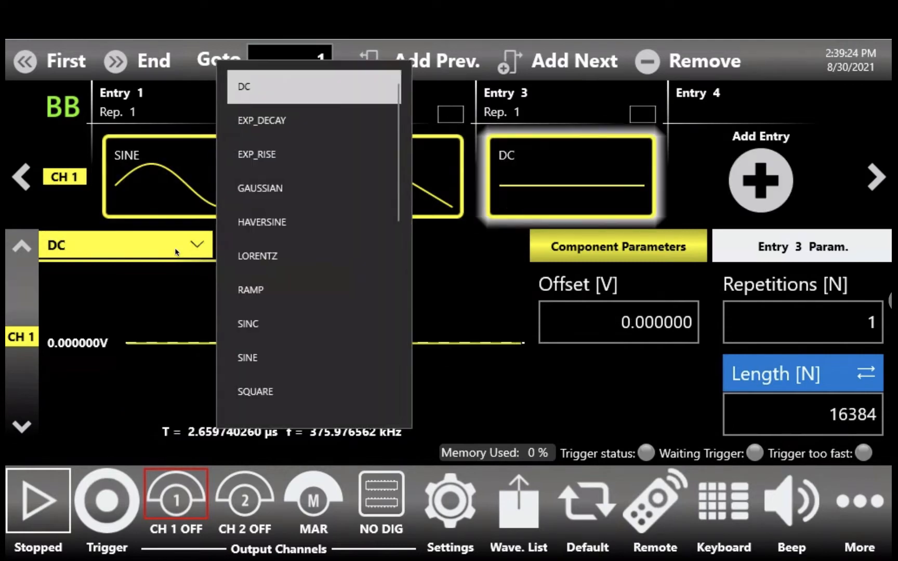
left_click(237, 322)
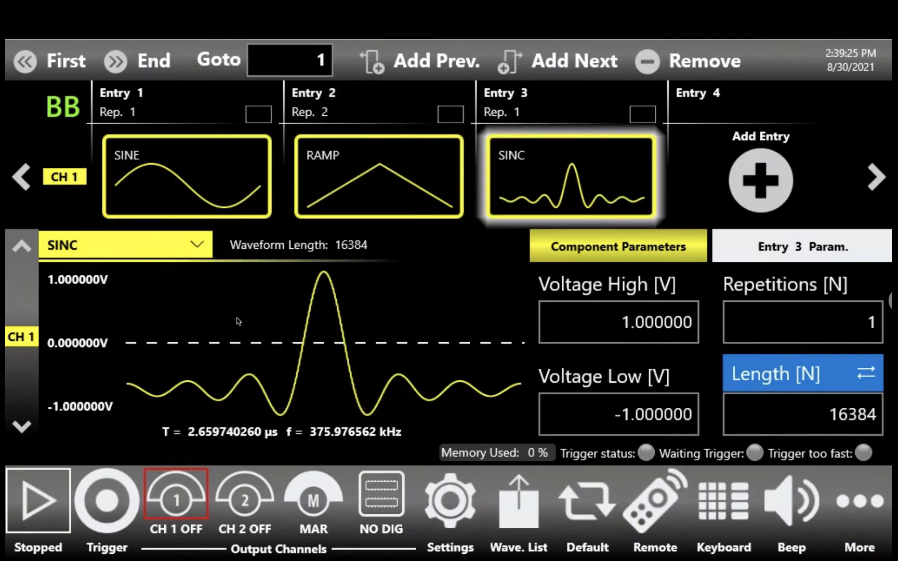
left_click(834, 318)
left_click(331, 359)
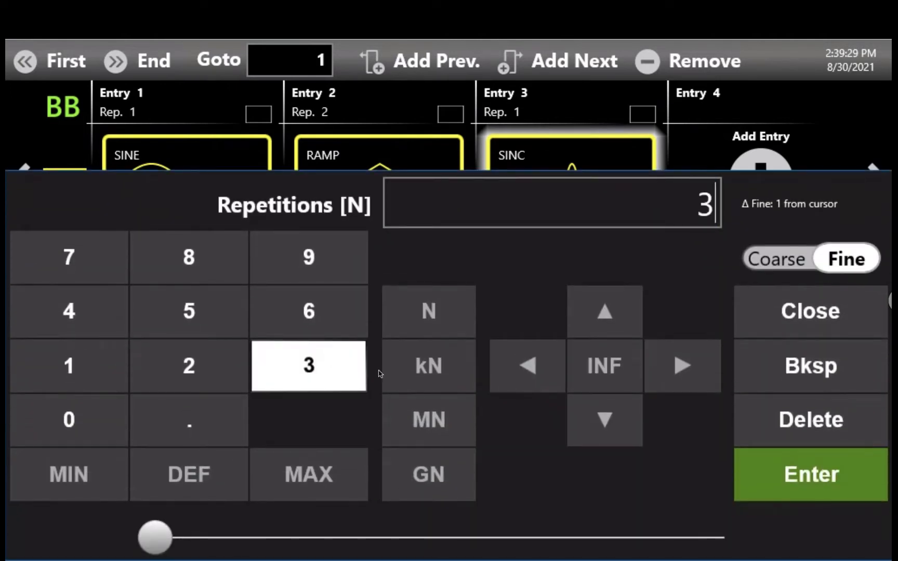
left_click(829, 484)
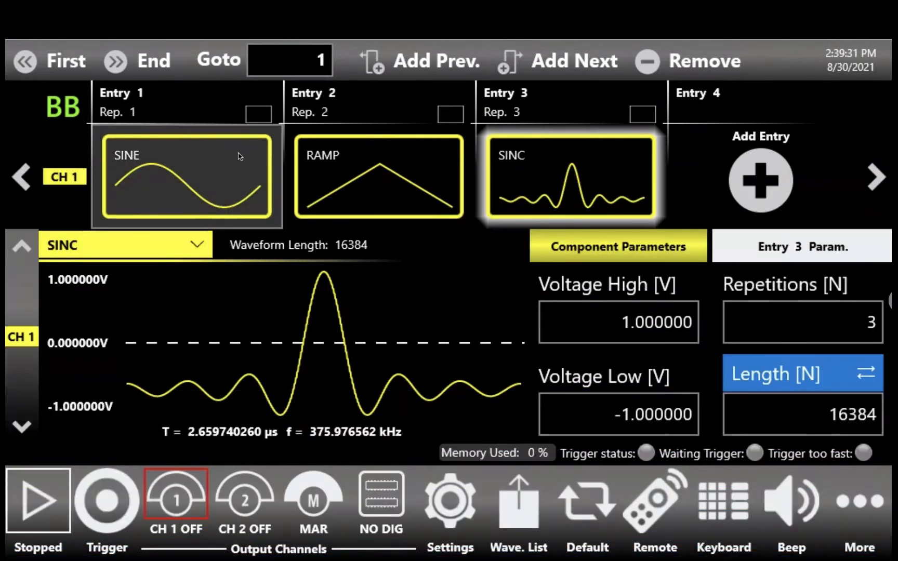
Switch to channel 2 and assign the SQUARE waveform to its Entry 1.
left_click(237, 151)
left_click(252, 502)
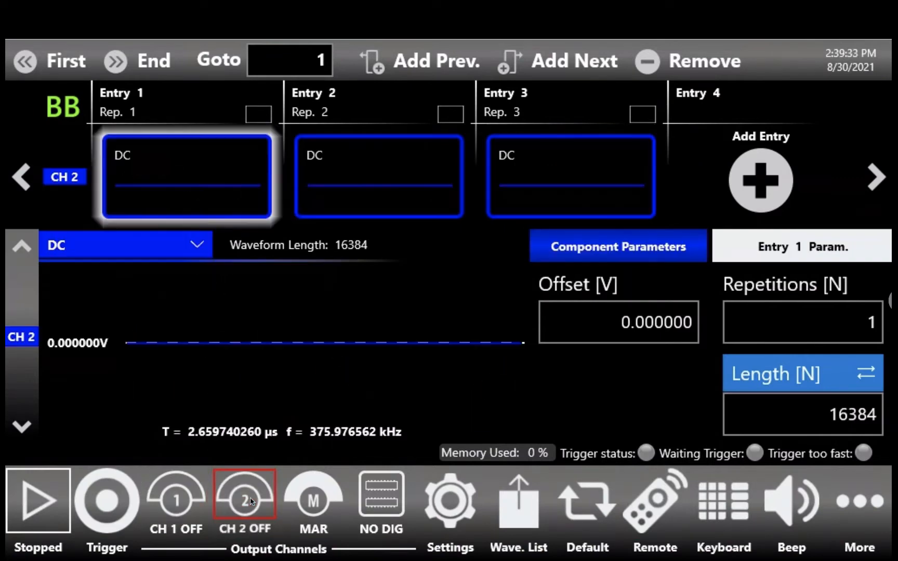
left_click(194, 244)
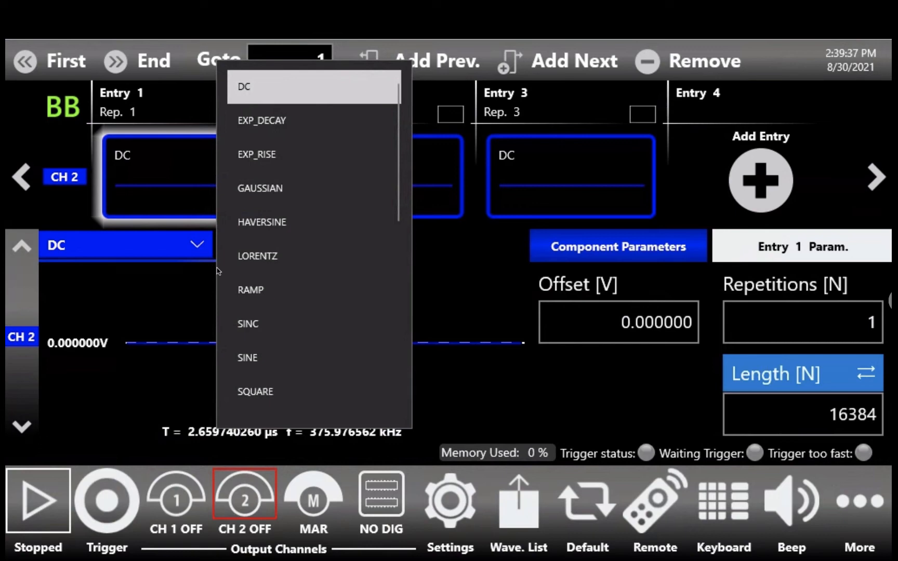
left_click(257, 392)
Assign the SQUARE waveform to Entry 2 and Entry 3 of channel 2.
left_click(353, 203)
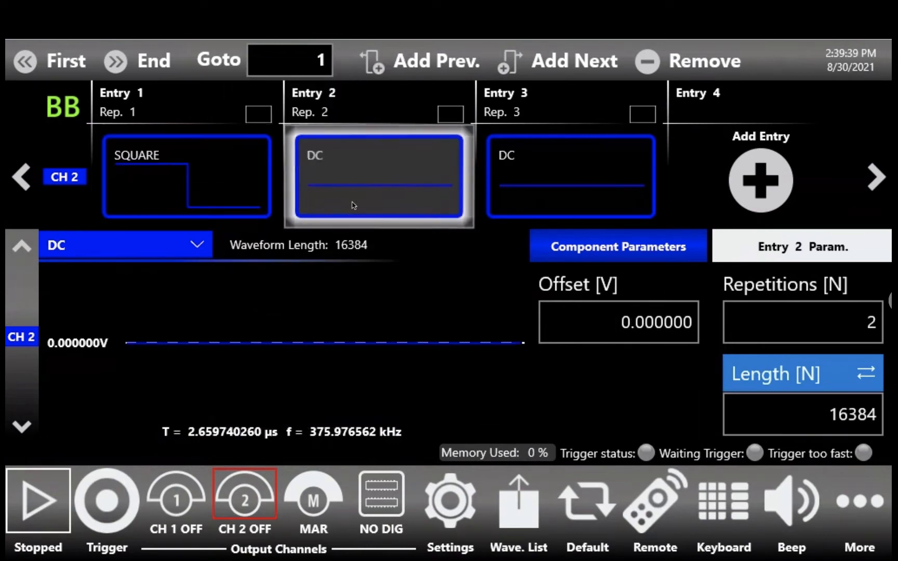
left_click(194, 246)
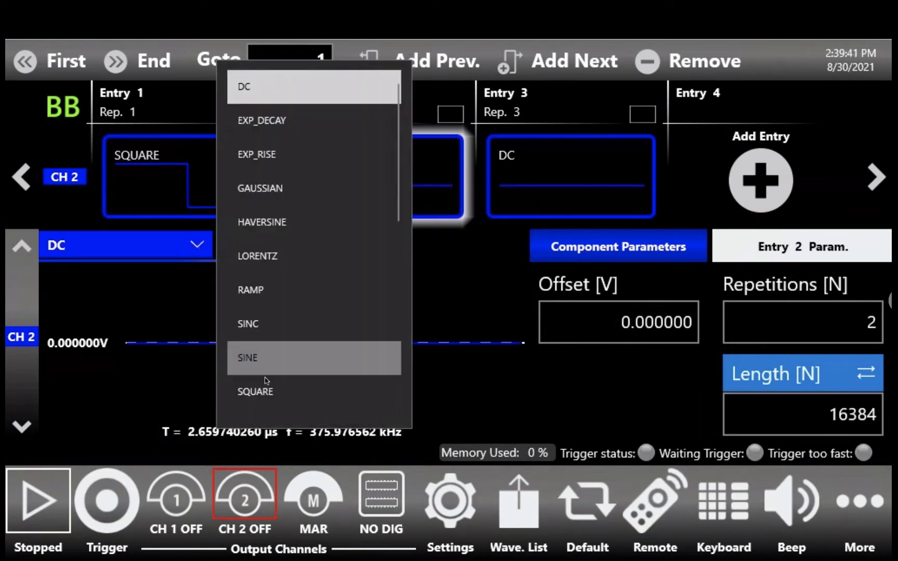
left_click(265, 393)
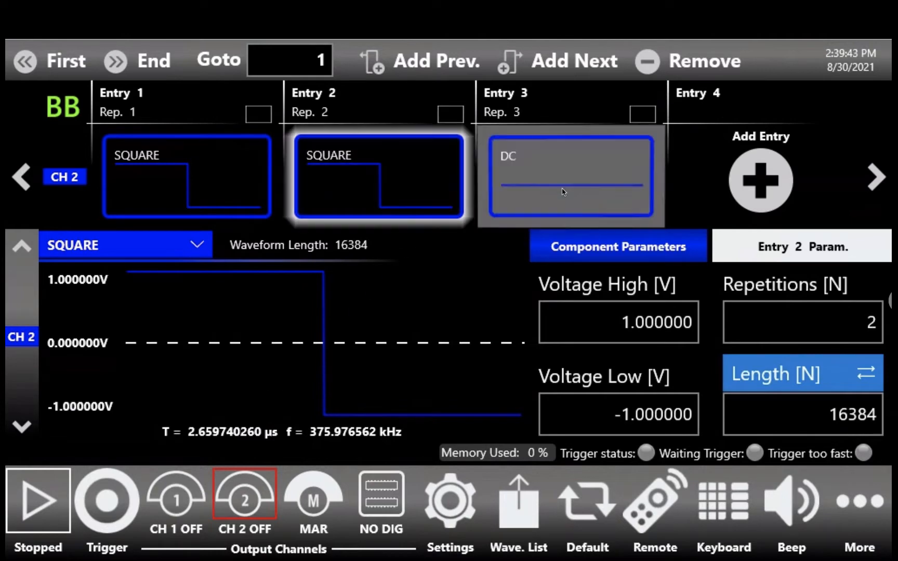
left_click(508, 197)
left_click(137, 251)
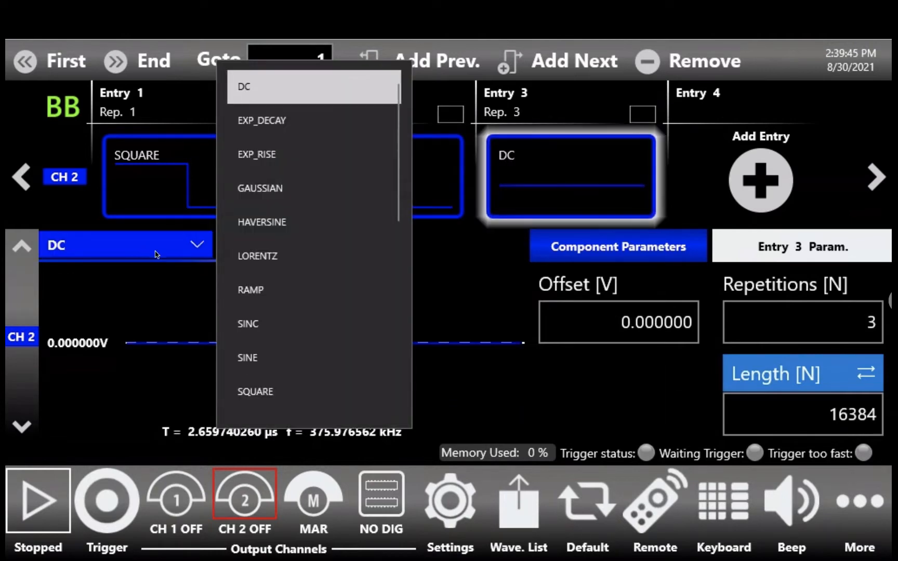
left_click(259, 394)
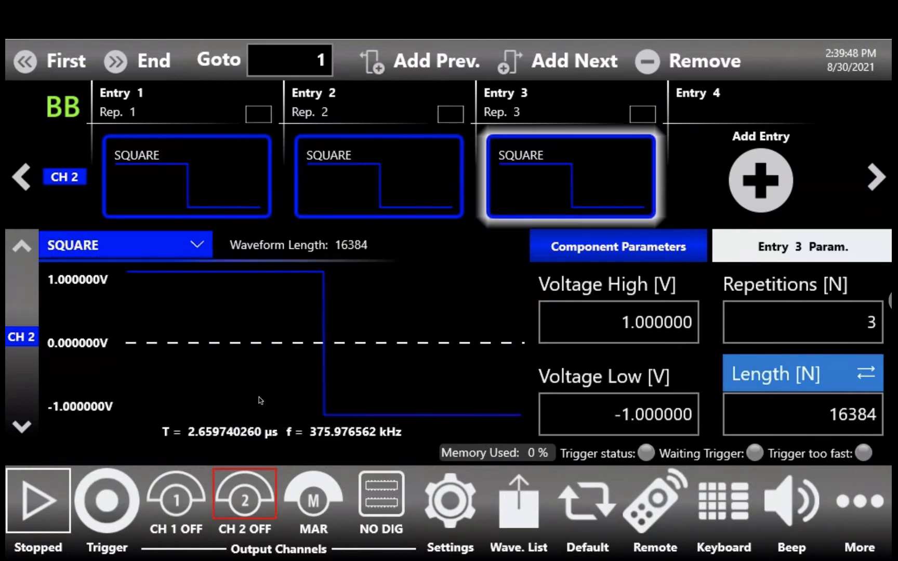
Return to channel 1's Entry 1, start running the sequence and turn on all outputs.
left_click(200, 179)
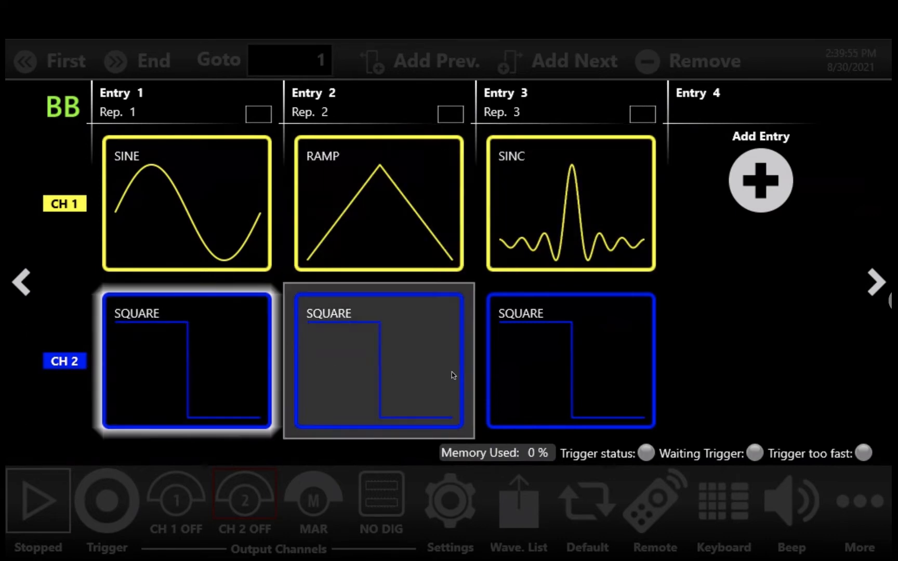
left_click(167, 235)
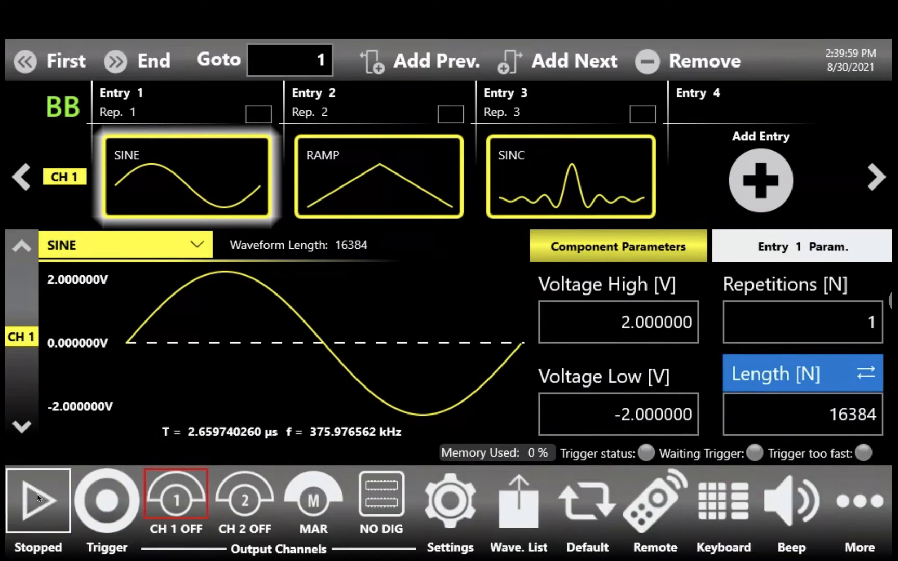
left_click(38, 498)
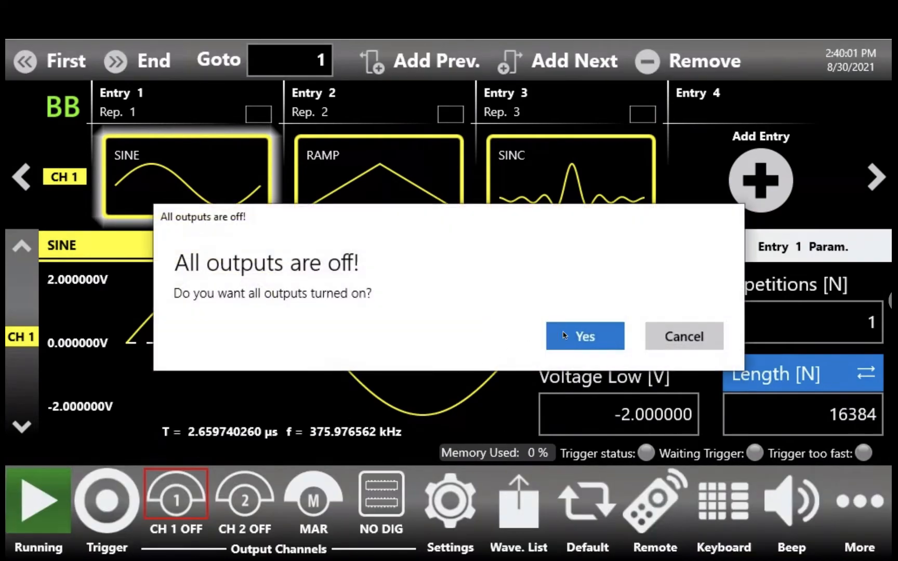
left_click(567, 334)
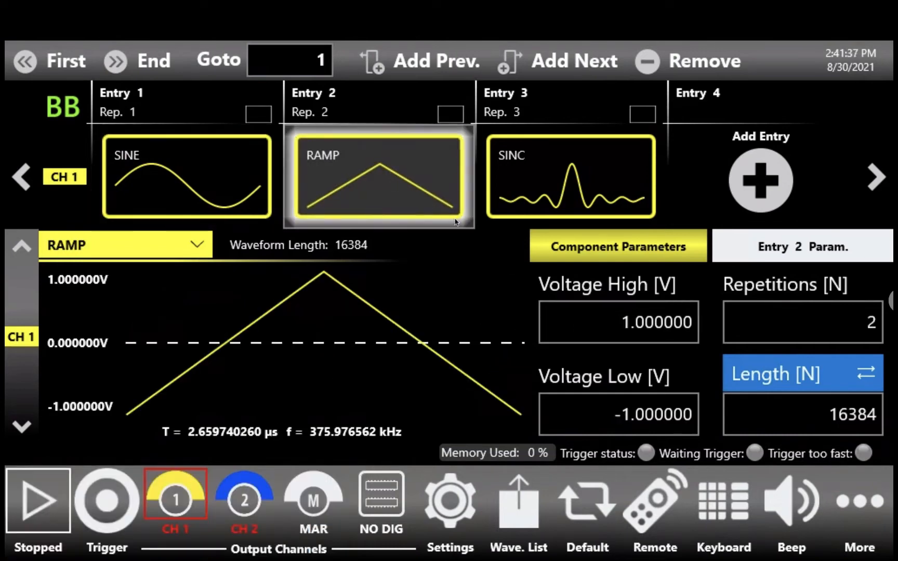
Set the Voltage High of channel 1's RAMP Entry 2 to 2 V and its Voltage Low to -2 V.
left_click(615, 321)
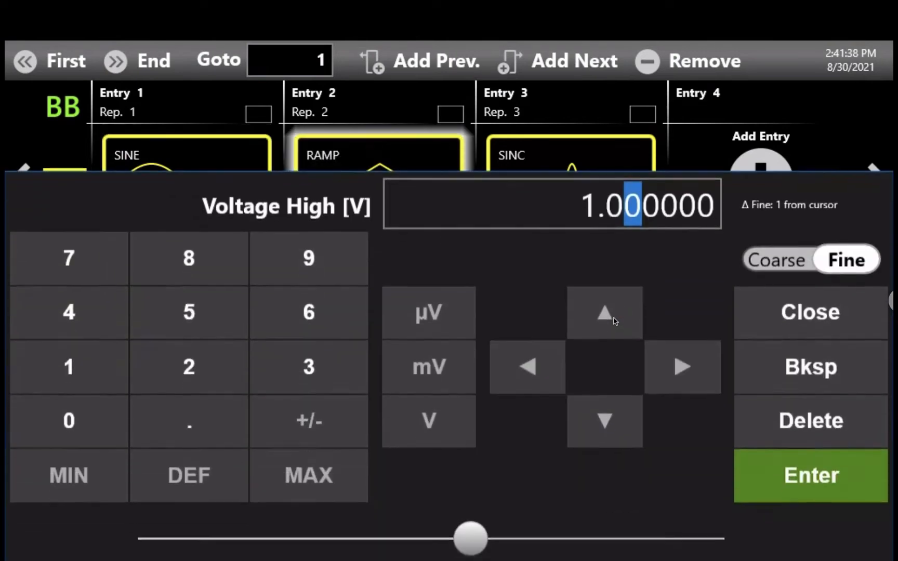
left_click(178, 367)
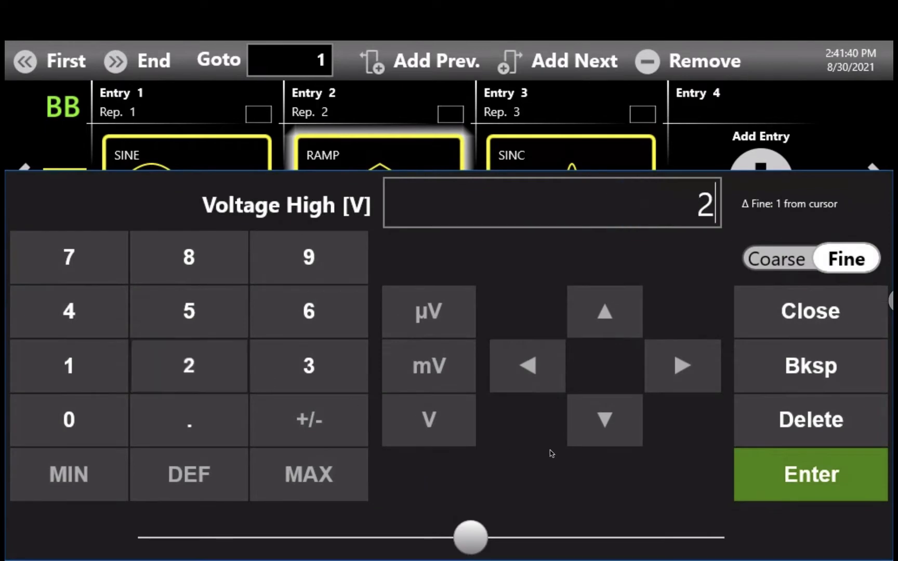
left_click(775, 467)
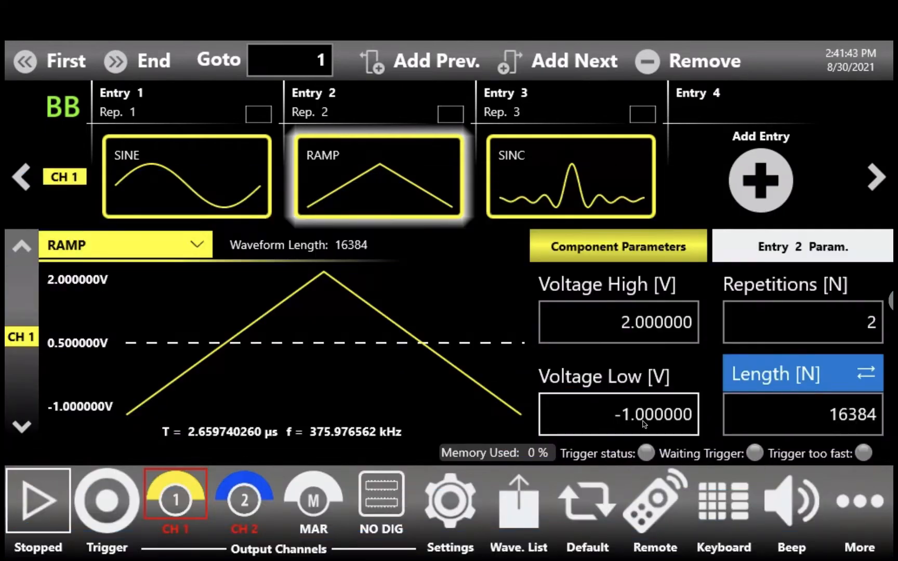
left_click(648, 432)
left_click(161, 360)
left_click(312, 420)
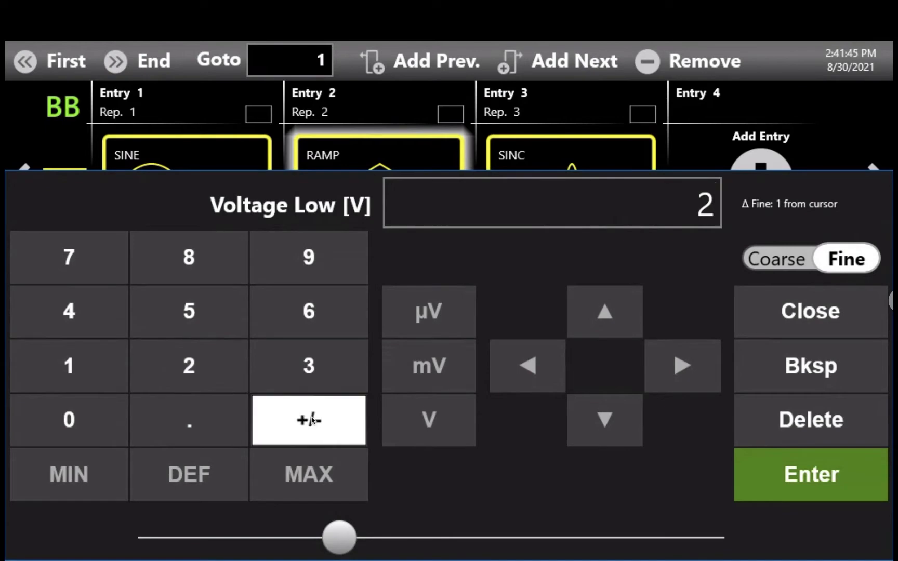
left_click(745, 473)
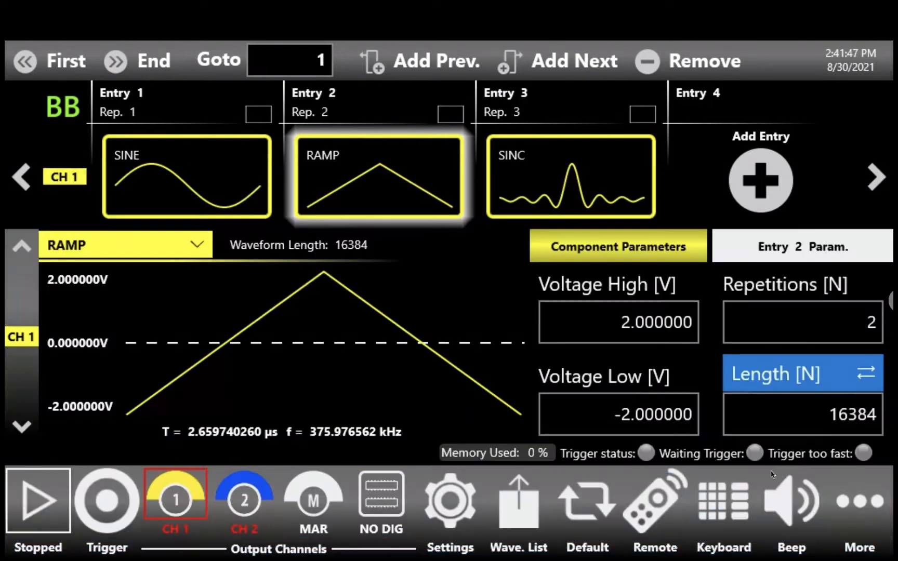
Set the length of channel 1's SINC Entry 3 to 200 k samples.
left_click(517, 171)
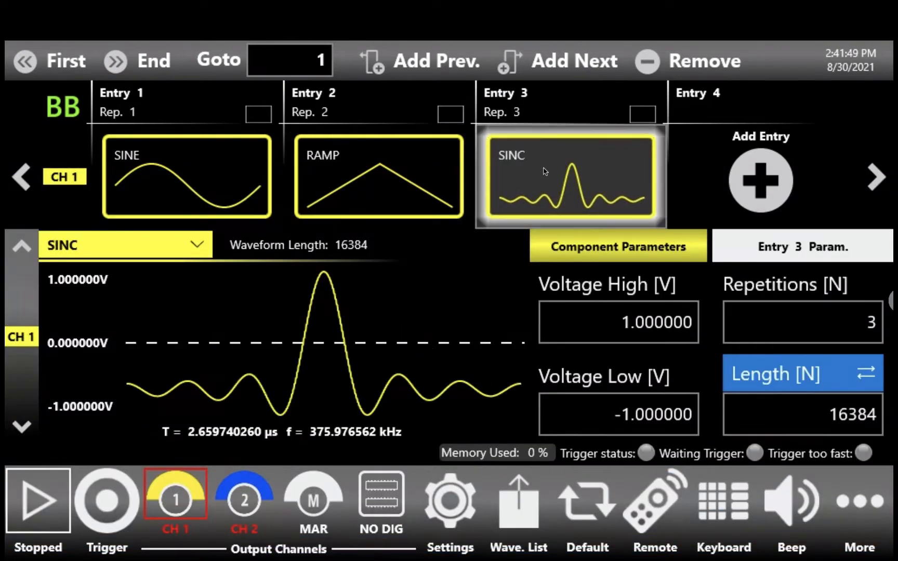
left_click(842, 411)
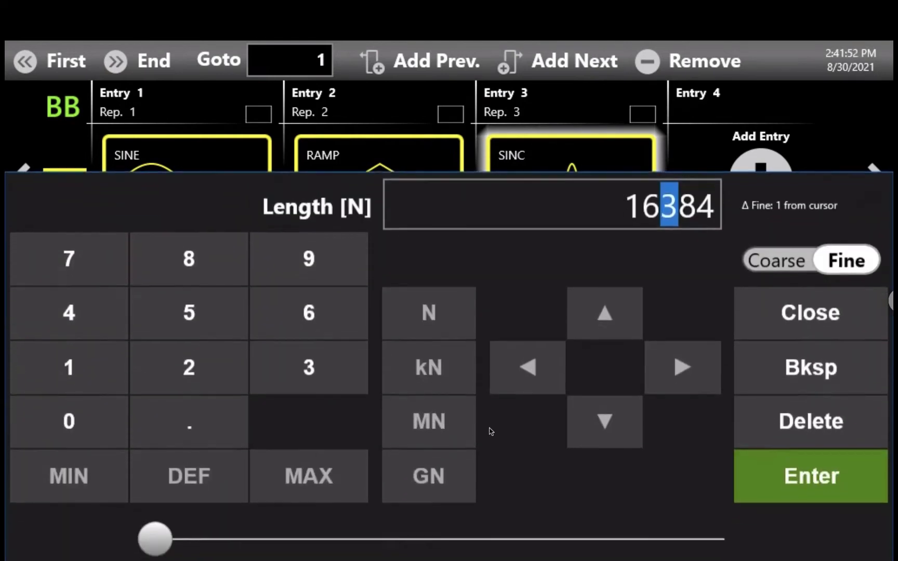
left_click(185, 367)
left_click(78, 413)
left_click(81, 414)
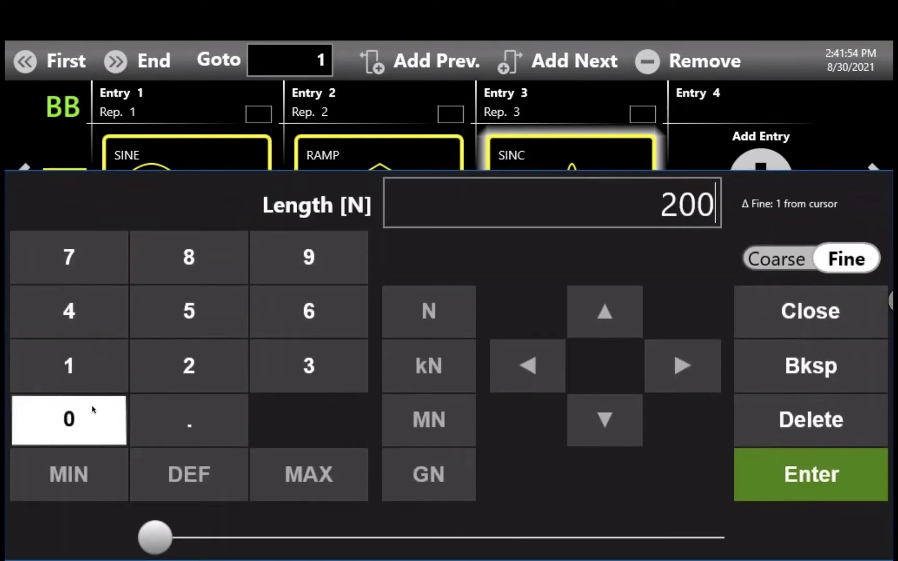
left_click(416, 367)
left_click(768, 476)
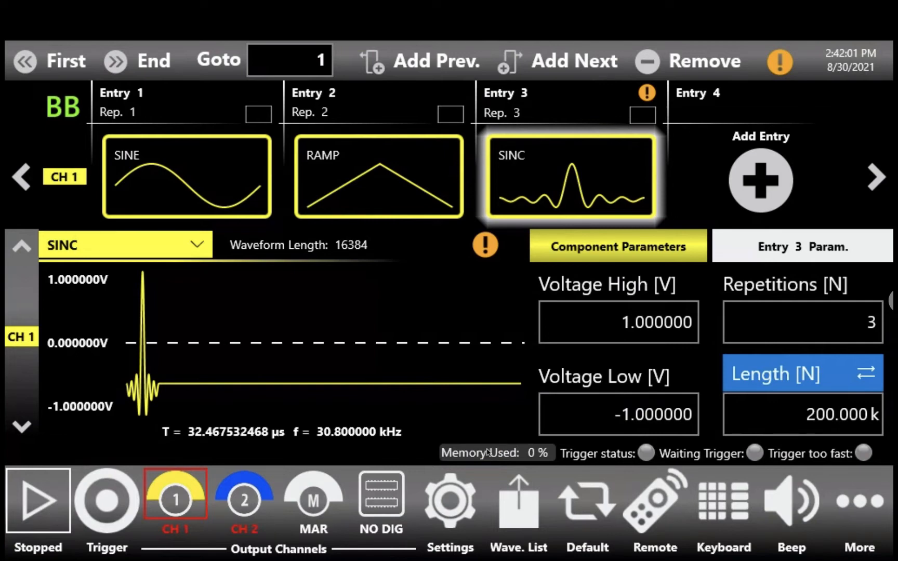
Set the sample increasing strategy to Interpolation in the device settings and return to the waveform view.
left_click(448, 508)
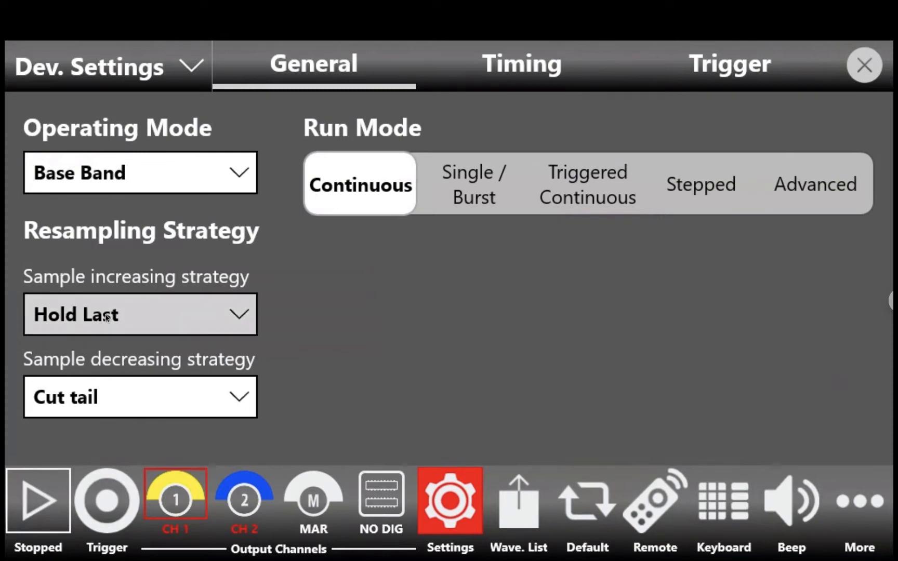
left_click(191, 312)
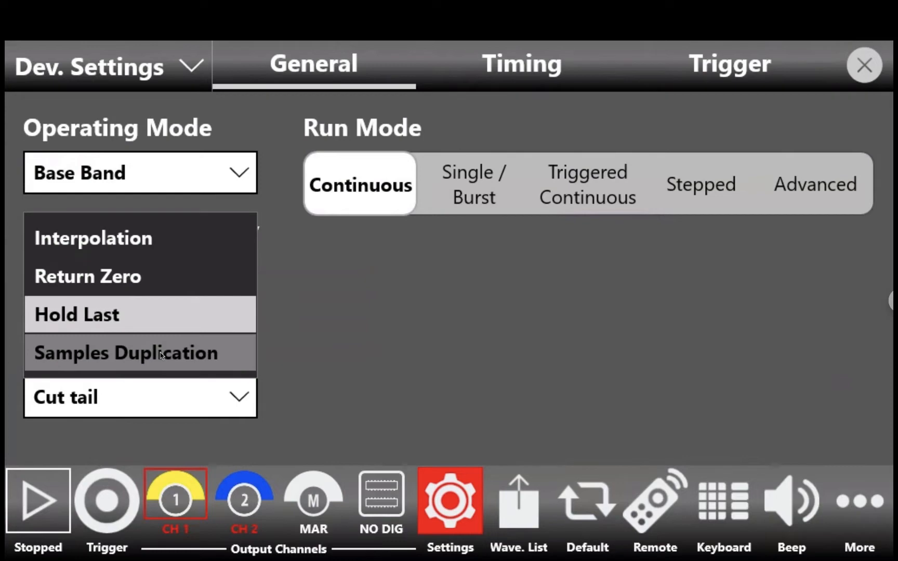
left_click(130, 240)
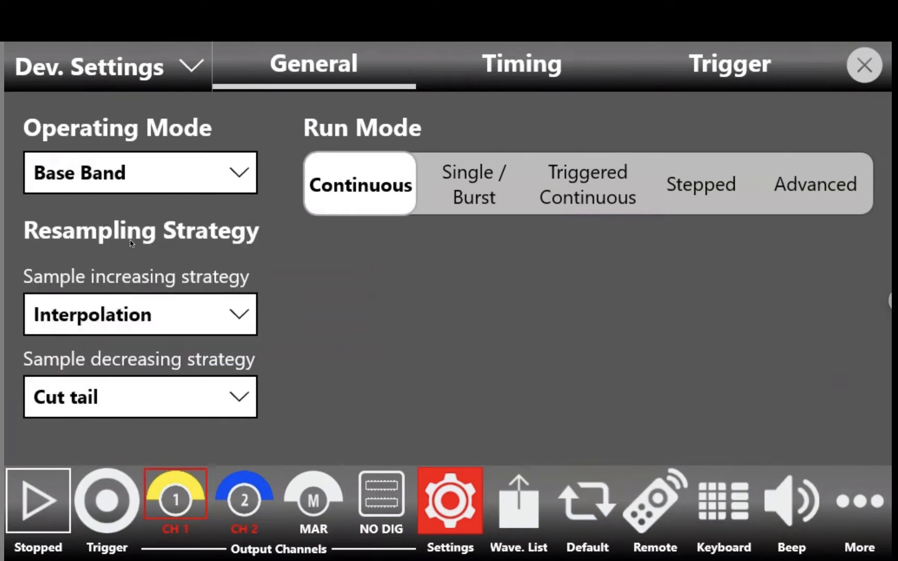
left_click(421, 491)
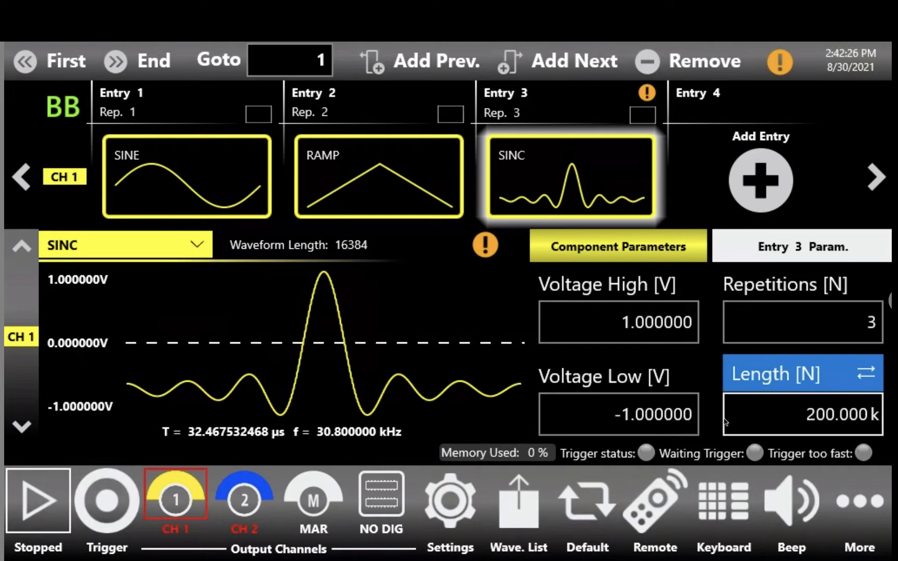
Set the sample increasing strategy back to Hold Last in the device settings.
left_click(427, 500)
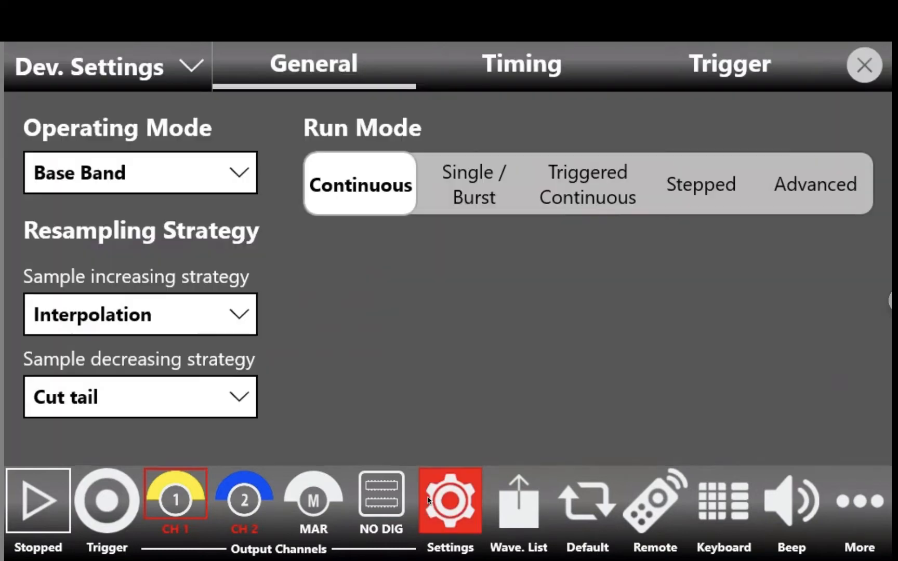
left_click(125, 315)
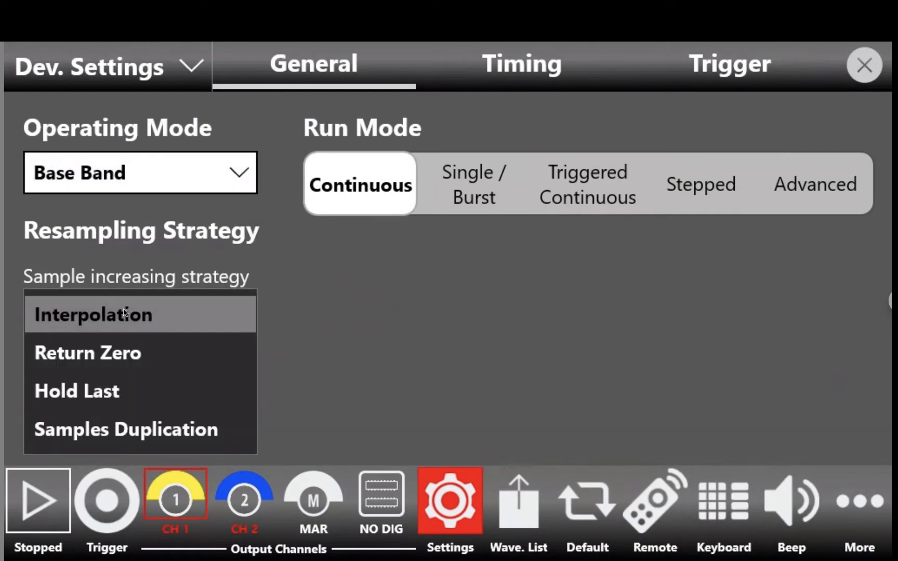
left_click(123, 383)
left_click(431, 479)
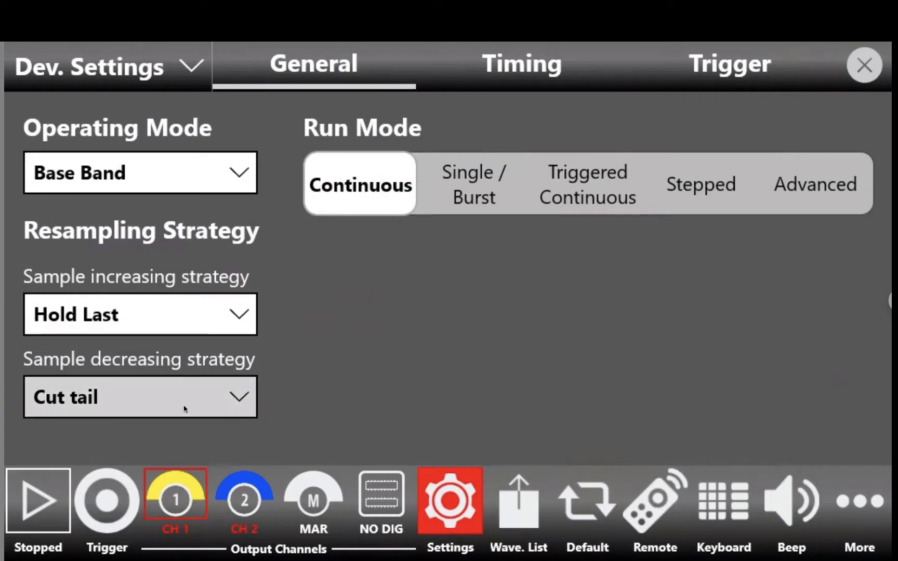
Review the sample decreasing strategy options, keep Cut tail and close the device settings.
left_click(185, 408)
left_click(185, 409)
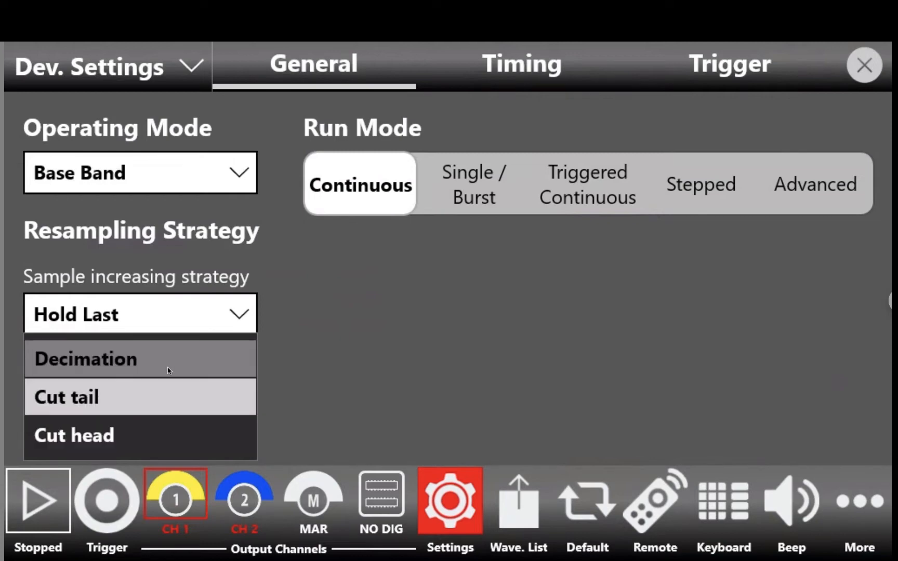
left_click(165, 394)
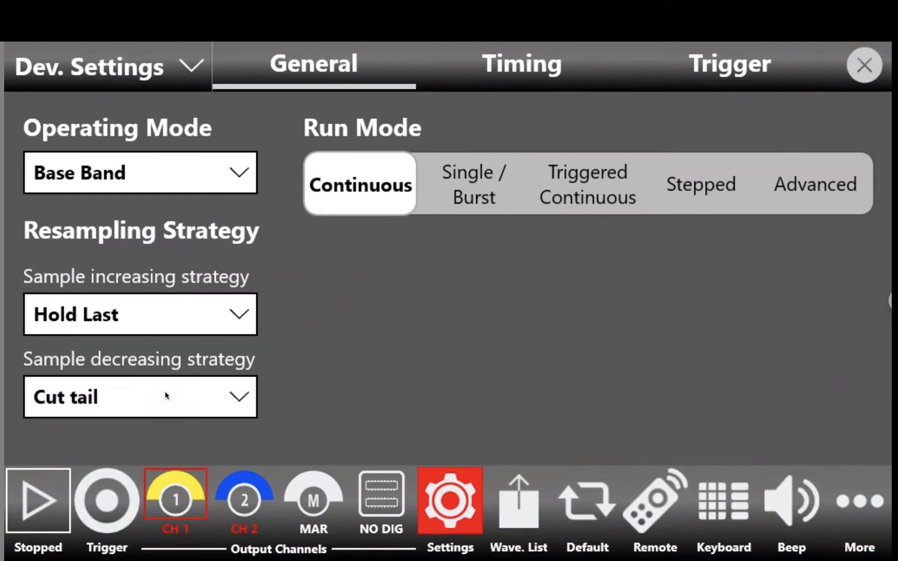
left_click(460, 498)
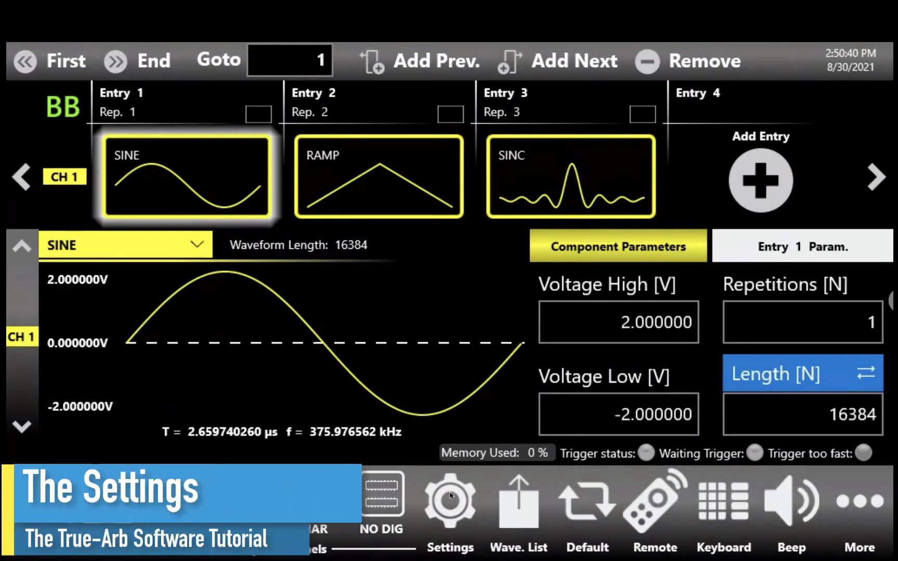
Set the run mode to Single / Burst with a burst count of 6 in the device settings.
left_click(451, 495)
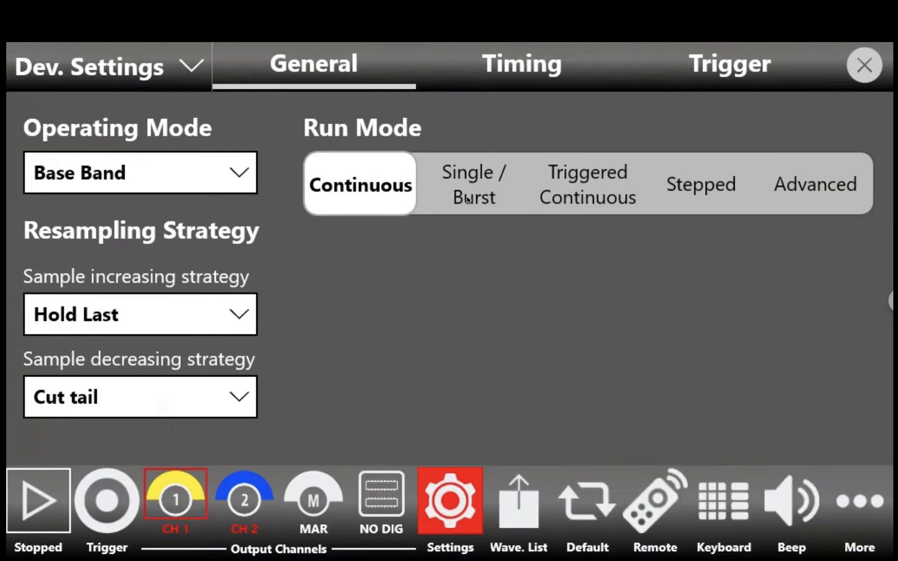
left_click(468, 197)
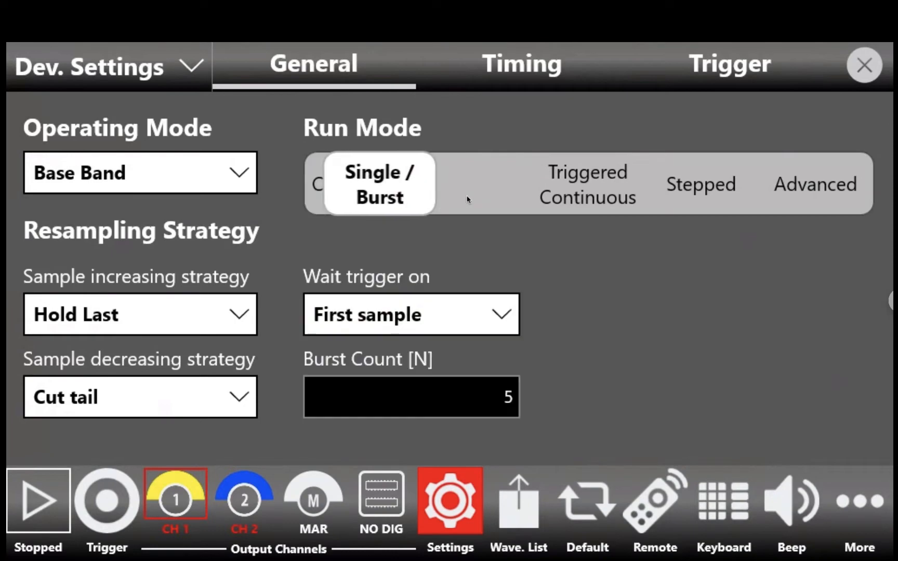
left_click(495, 402)
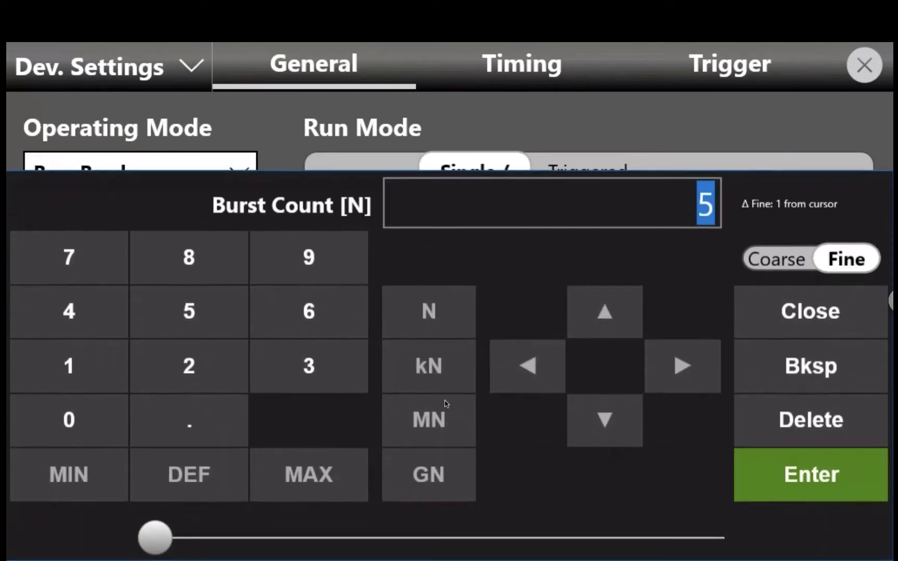
left_click(362, 333)
left_click(758, 474)
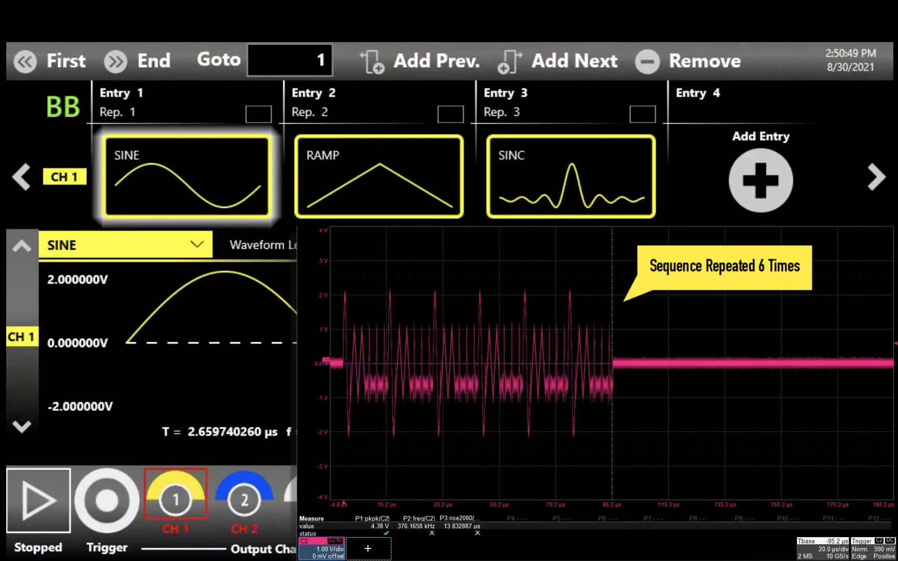
Switch the run mode to Triggered Continuous in the device settings and return to the waveform view.
left_click(450, 501)
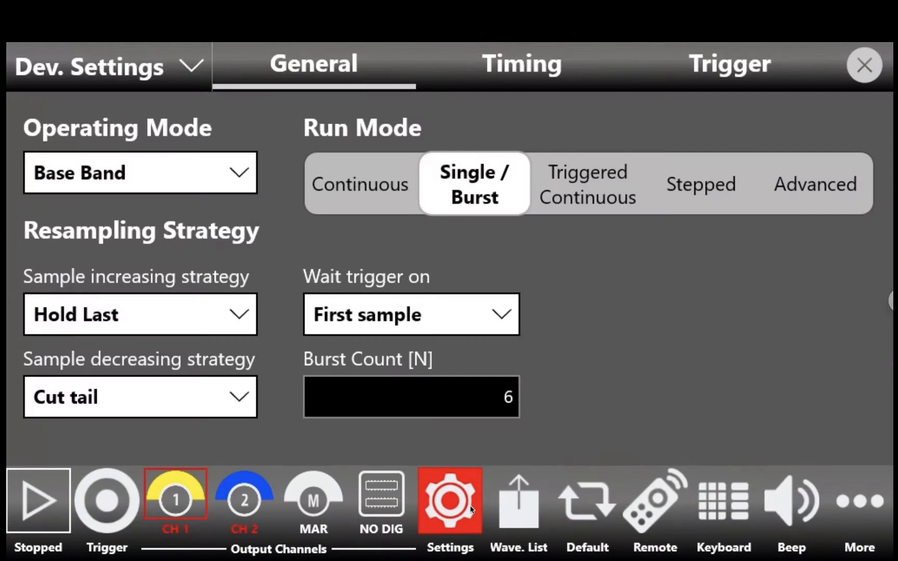
left_click(574, 176)
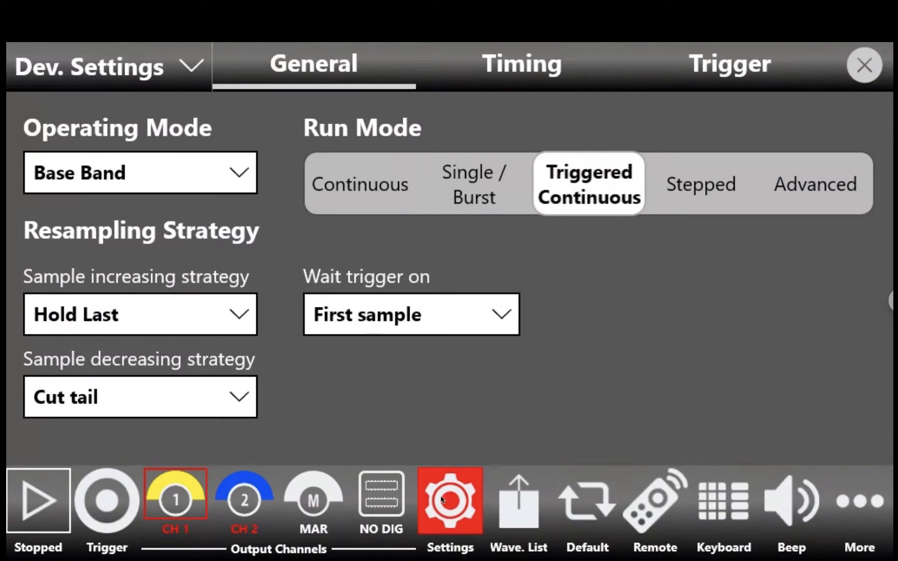
left_click(443, 500)
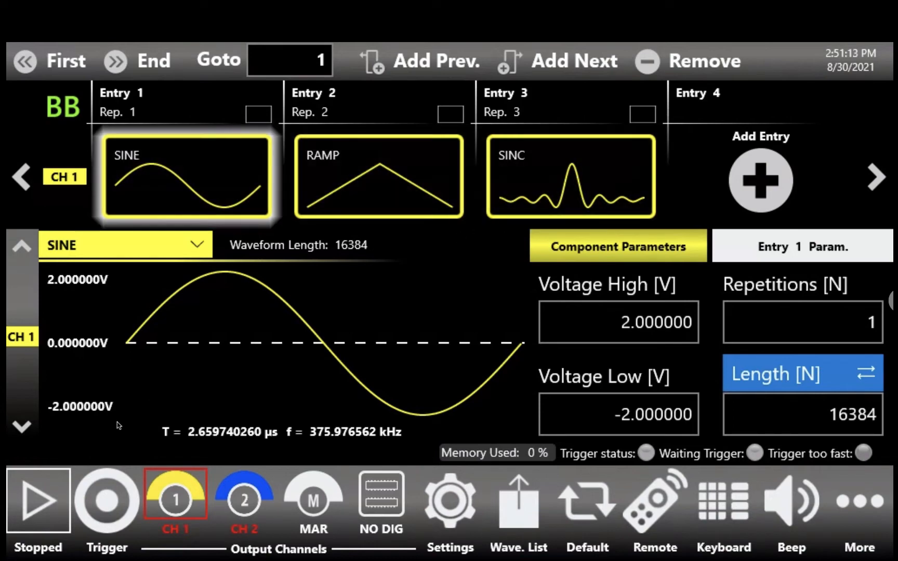
Start the output in Triggered Continuous mode and send a software trigger.
left_click(48, 500)
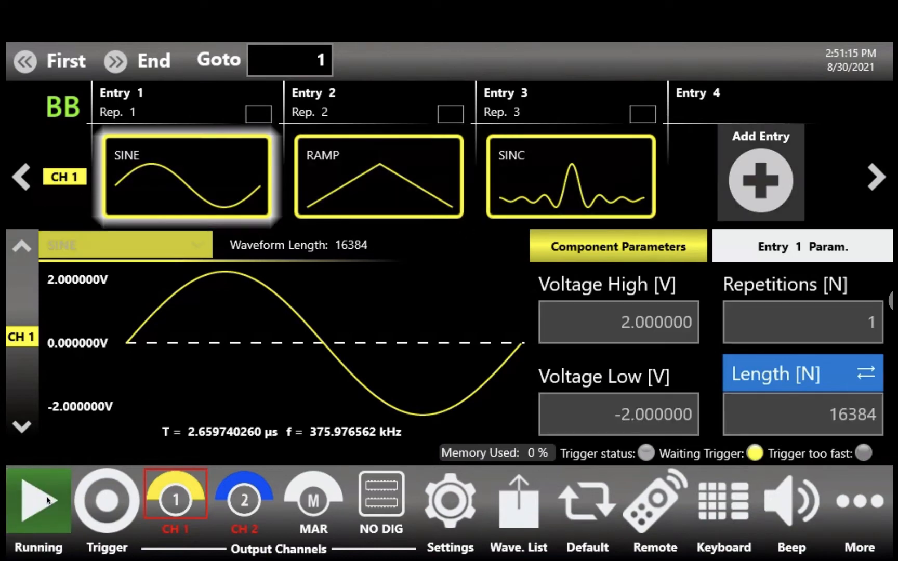
left_click(109, 500)
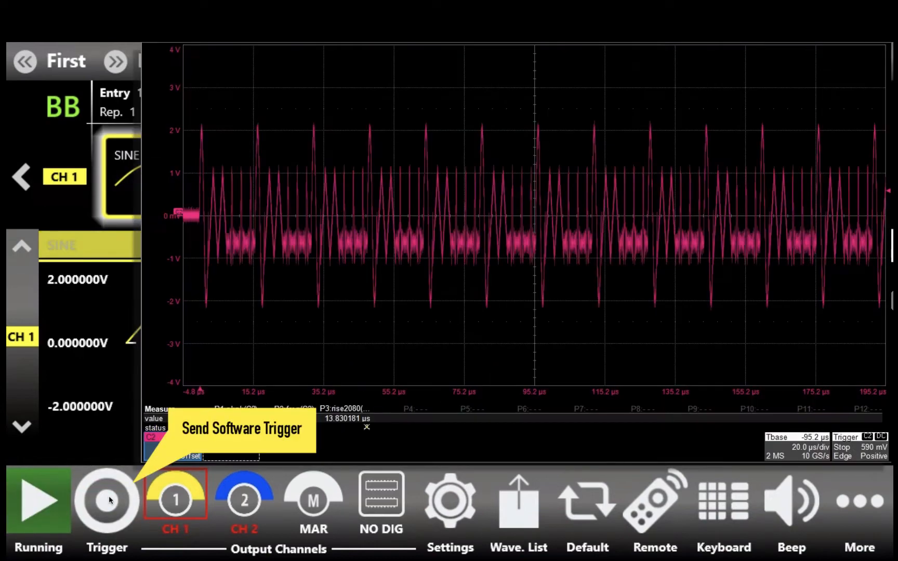
left_click(109, 500)
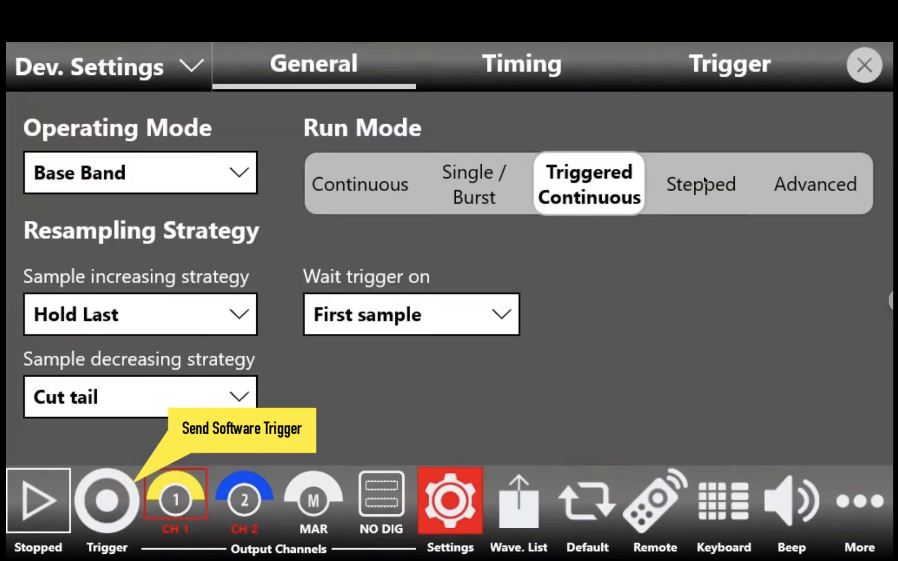
Set the run mode to Stepped, close the device settings and start the output.
left_click(705, 180)
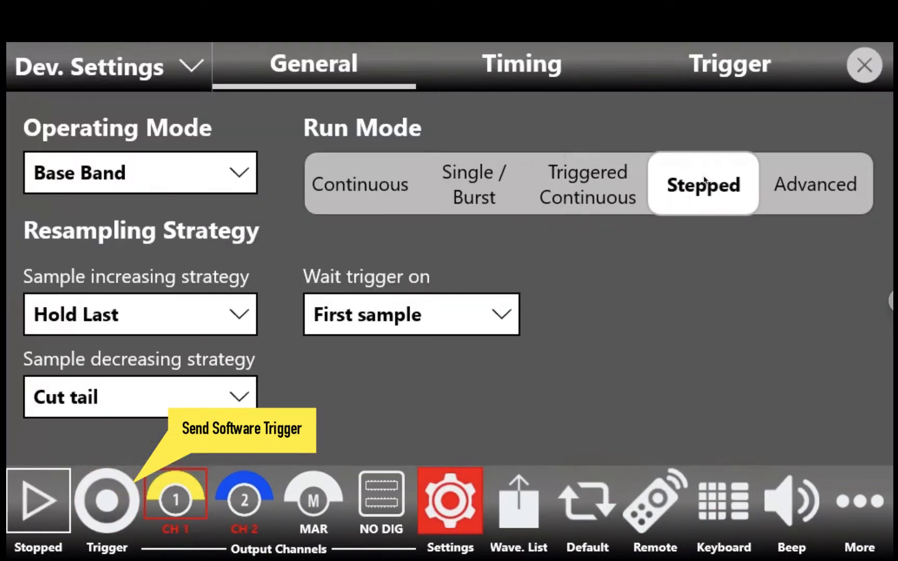
left_click(441, 514)
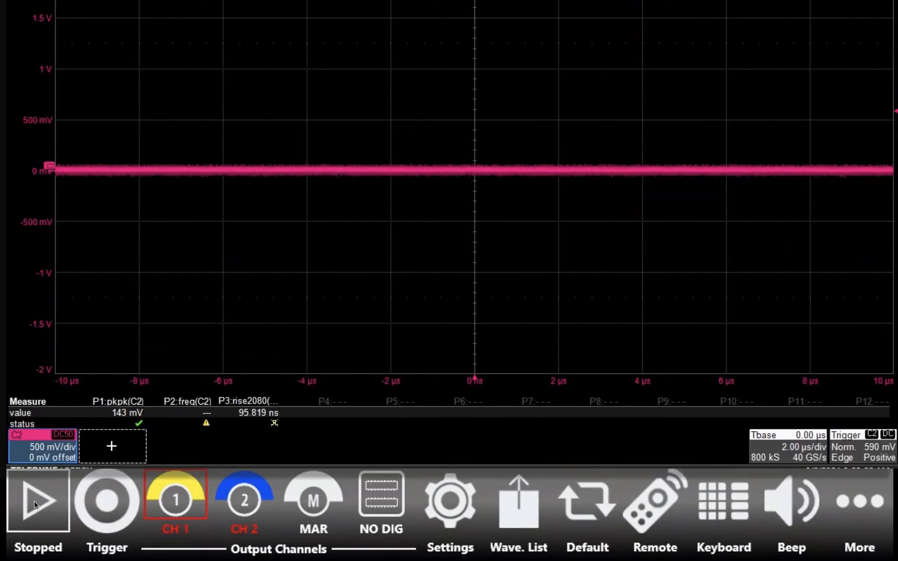
left_click(36, 504)
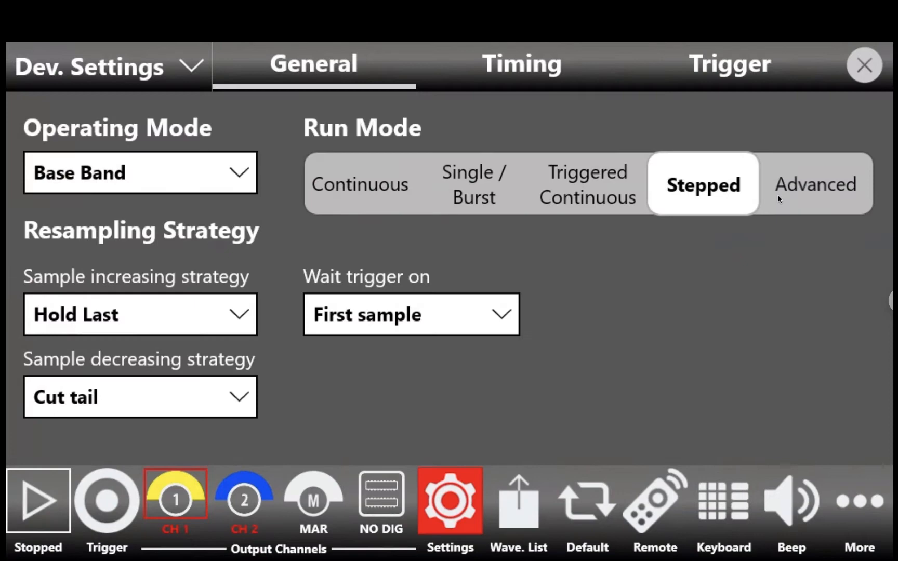
Switch the run mode to Advanced, close the device settings and open the Entry Editor Table.
left_click(779, 198)
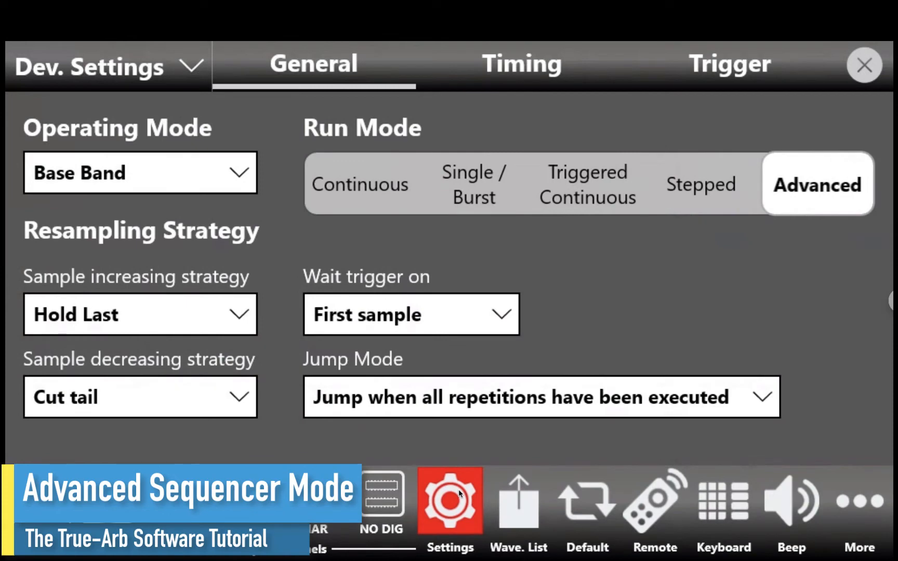
left_click(458, 489)
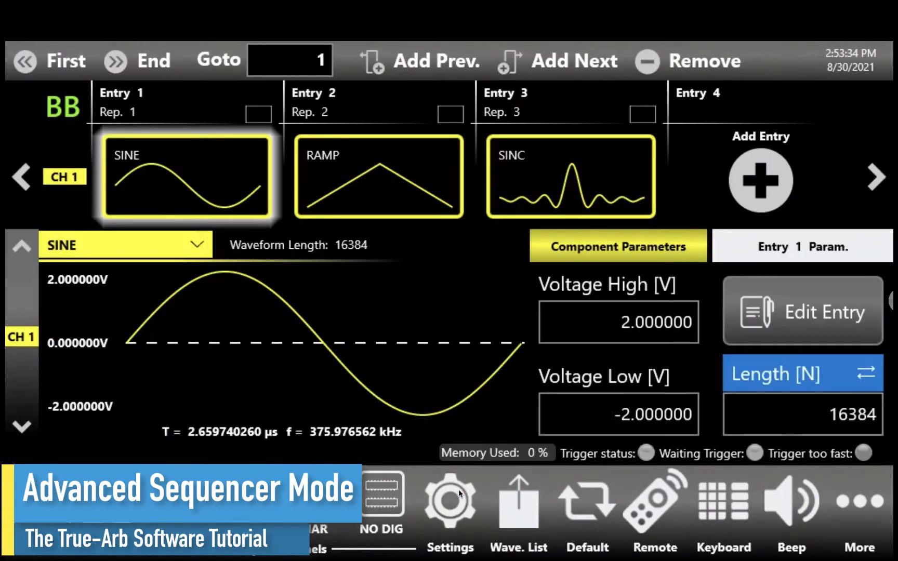
left_click(785, 325)
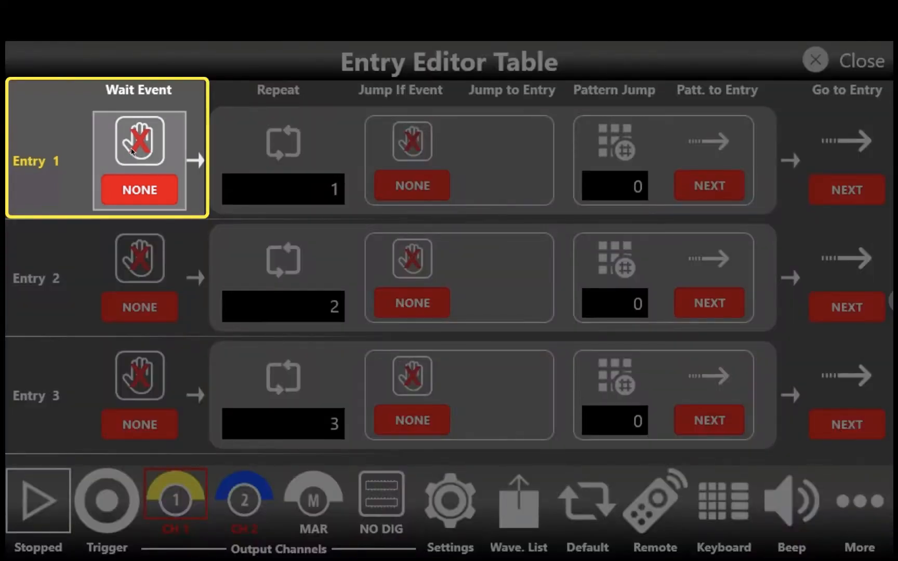
Set Entry 1's wait event to Button and its repetitions to 3.
left_click(131, 151)
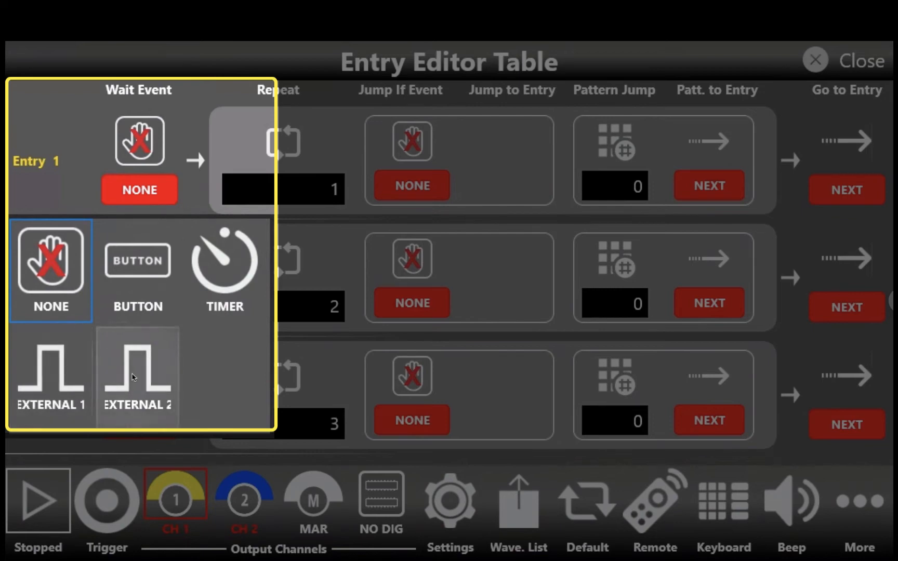
left_click(141, 257)
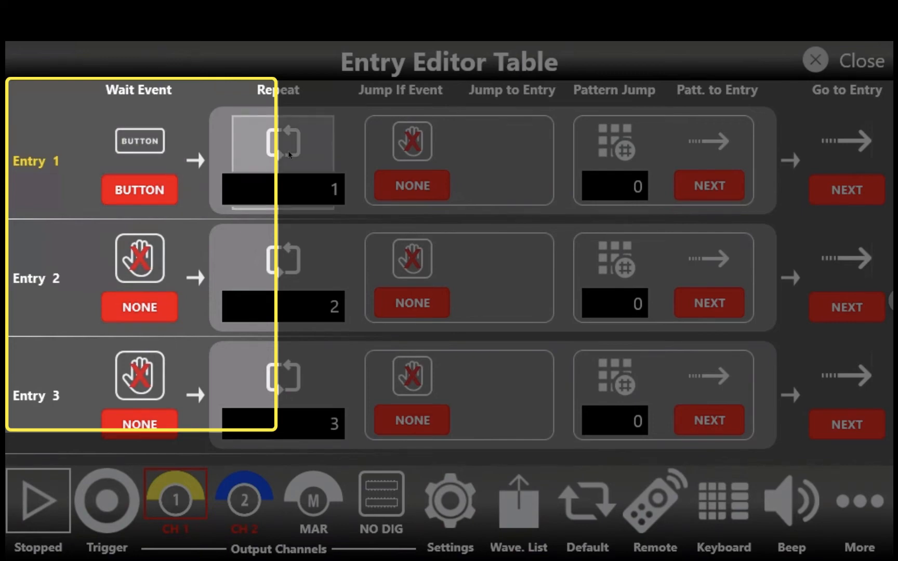
left_click(328, 186)
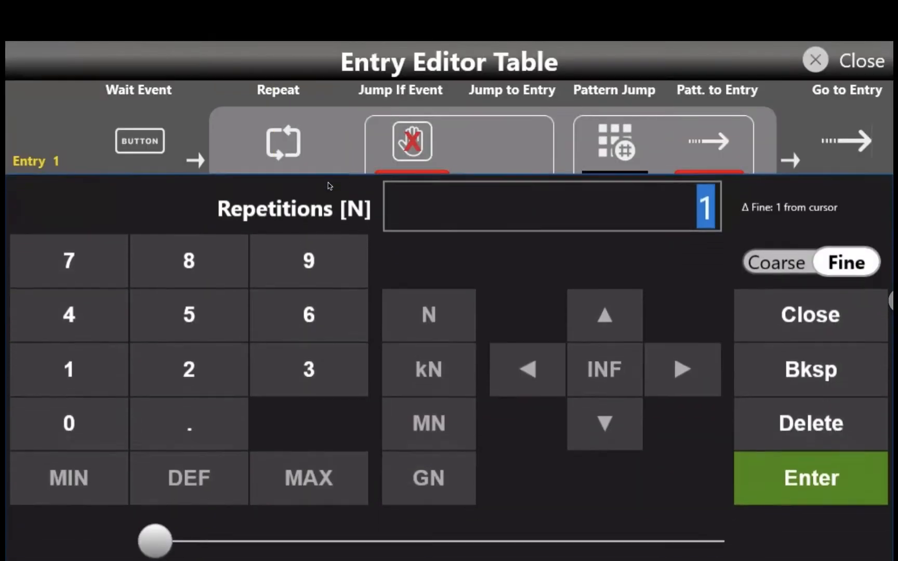
left_click(318, 363)
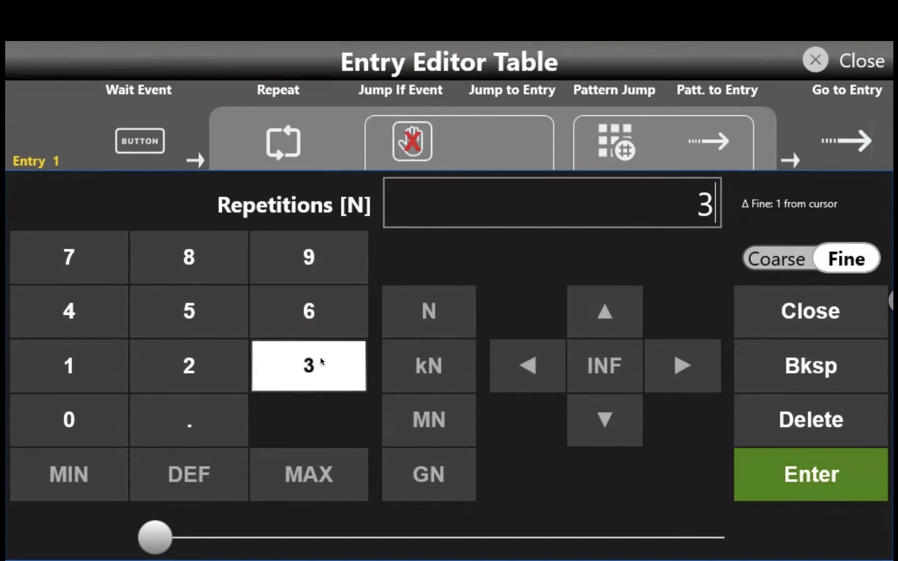
left_click(792, 465)
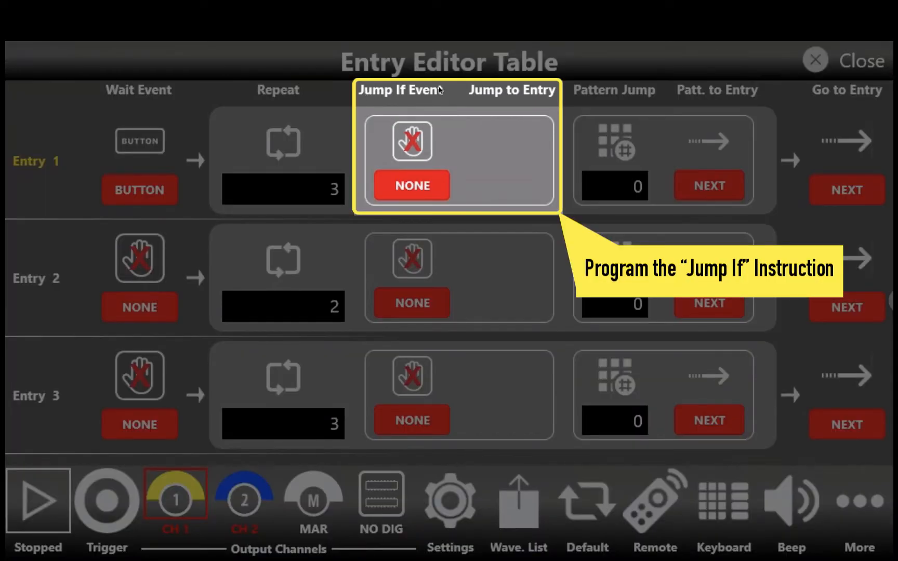
Program Entry 1's Jump If instruction with the Timer event and entry item 3 as the jump target.
left_click(420, 145)
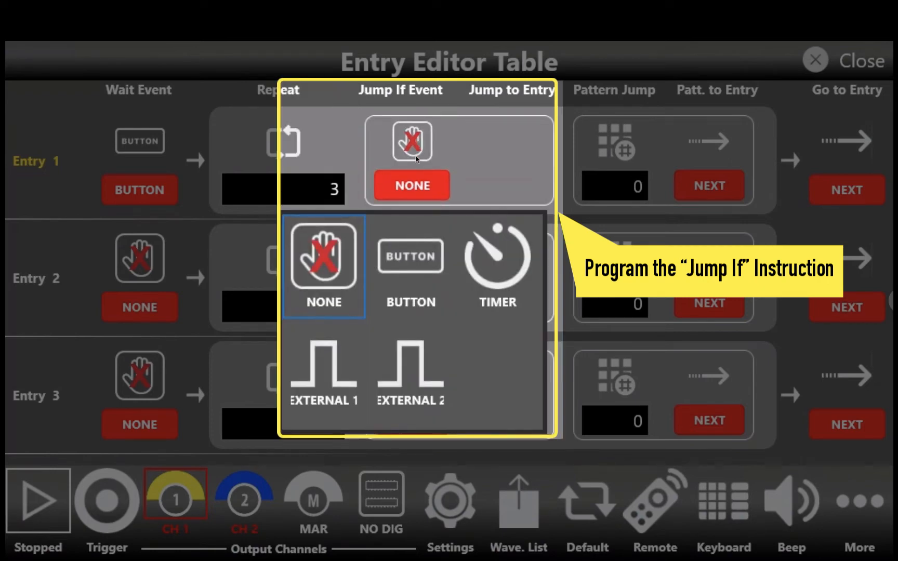
left_click(503, 253)
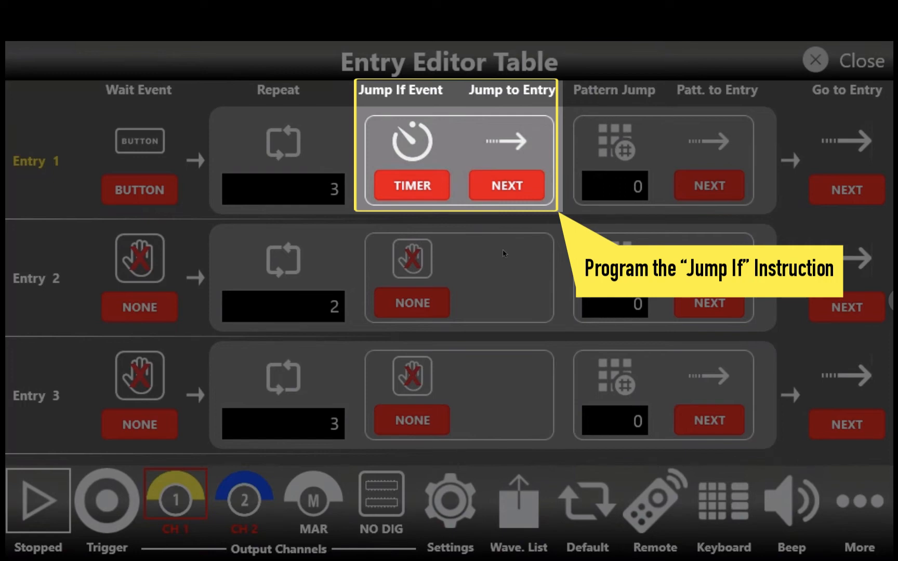
left_click(507, 181)
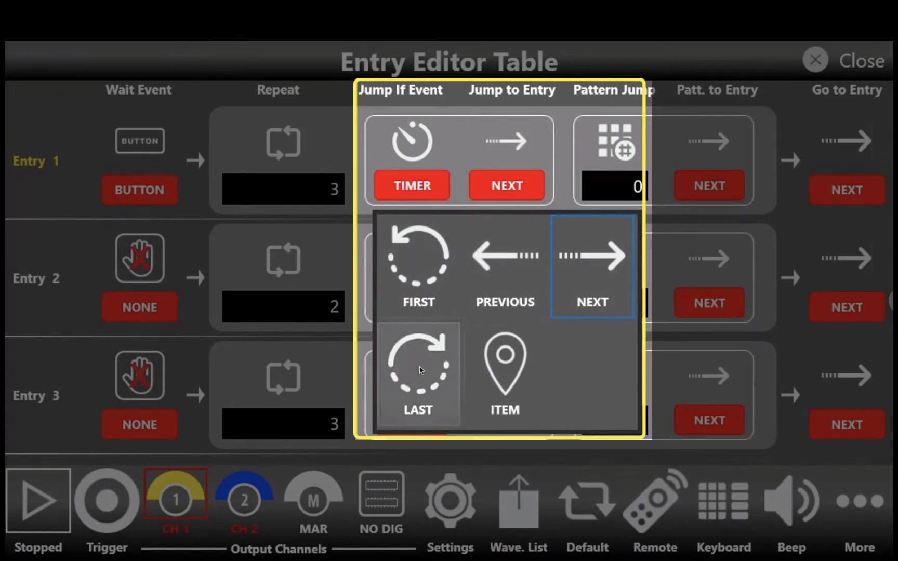
left_click(510, 367)
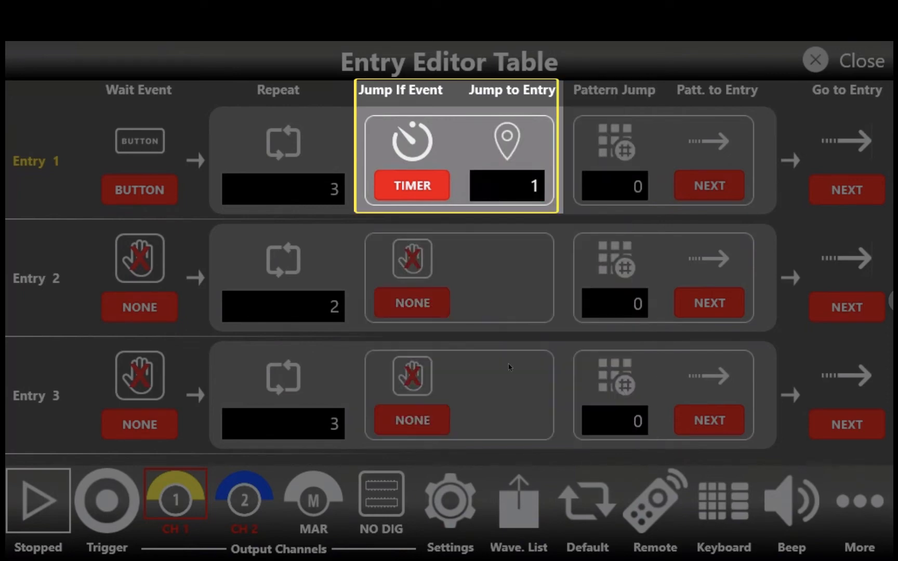
left_click(529, 180)
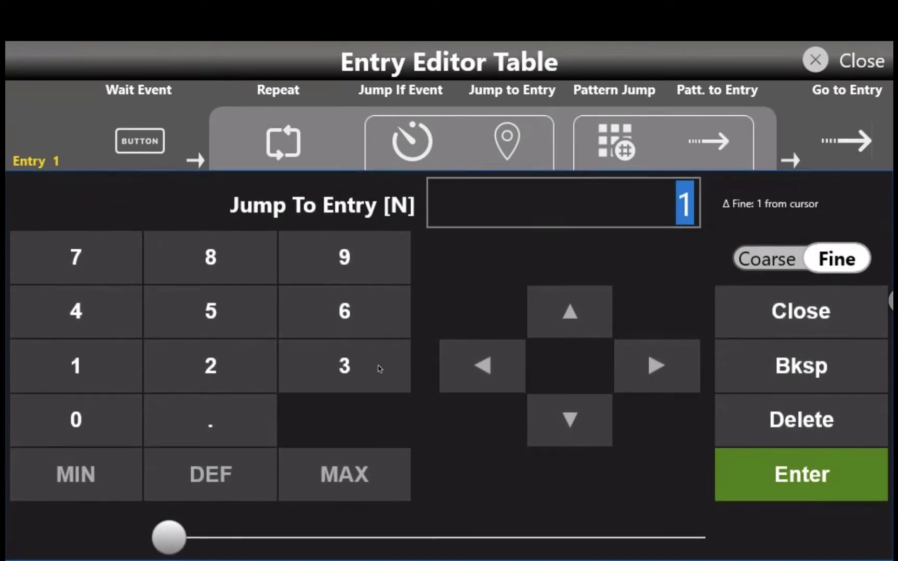
left_click(369, 375)
left_click(792, 465)
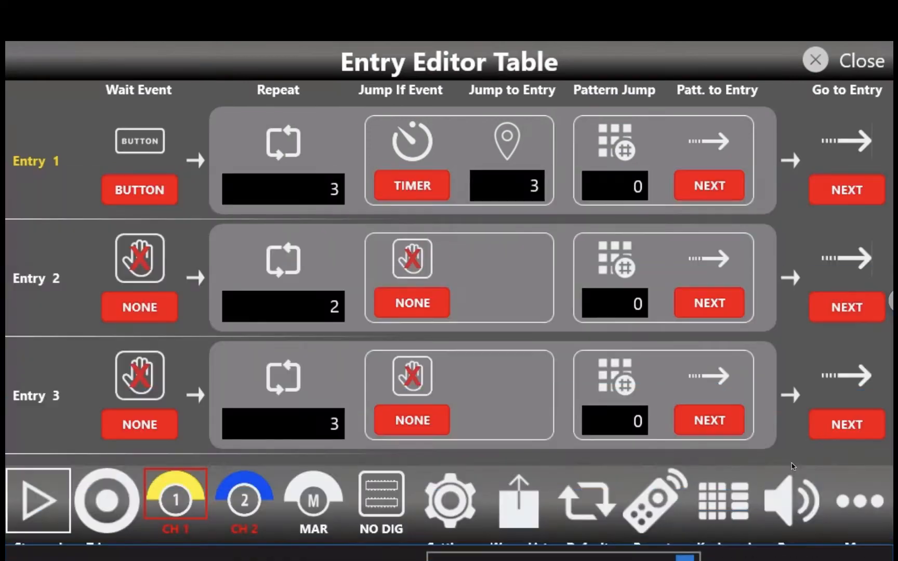
Set Entry 1's pattern jump to pattern 123 with the First entry as its destination.
left_click(621, 183)
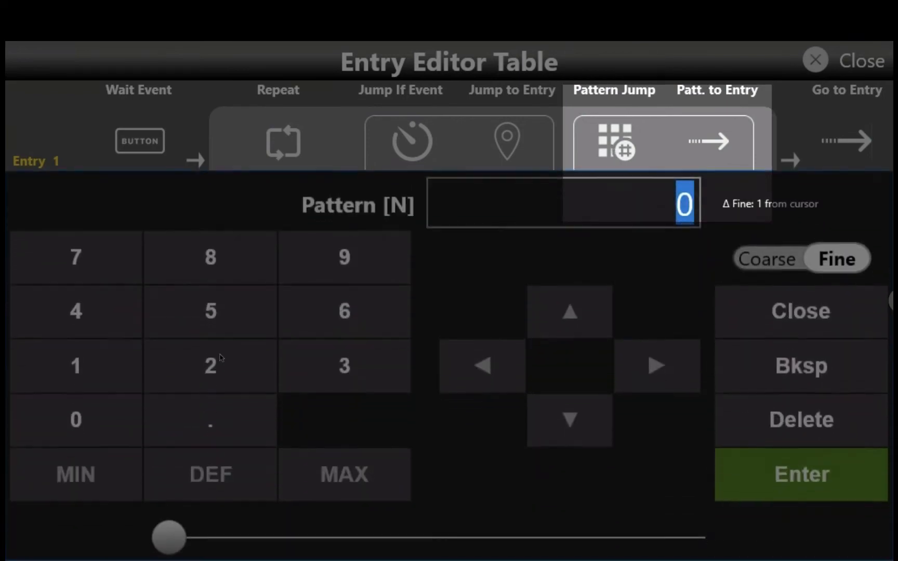
left_click(80, 371)
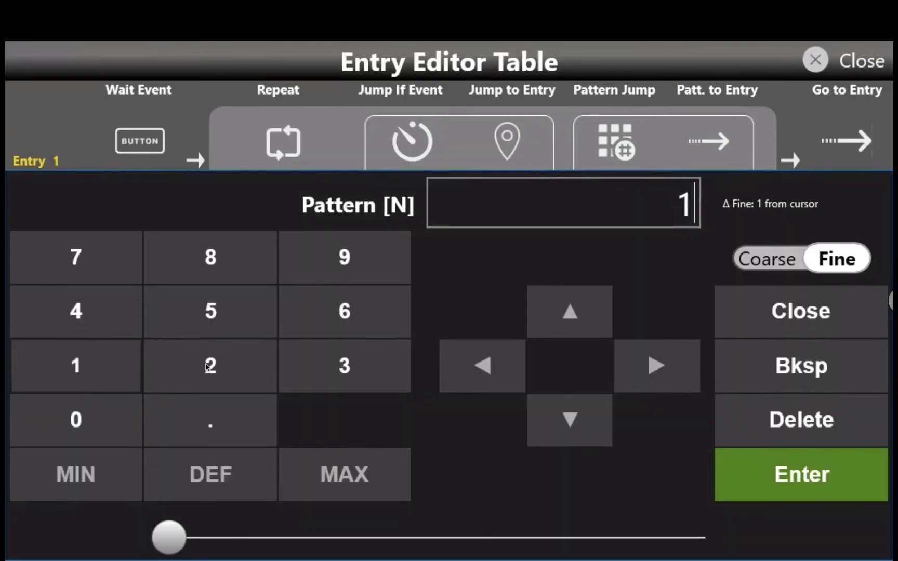
left_click(207, 365)
left_click(361, 369)
left_click(784, 481)
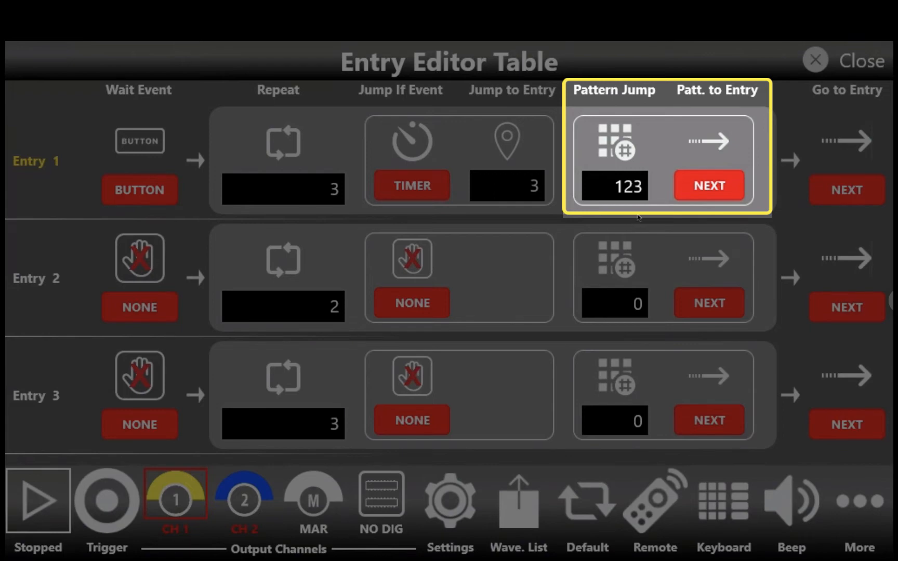
left_click(720, 143)
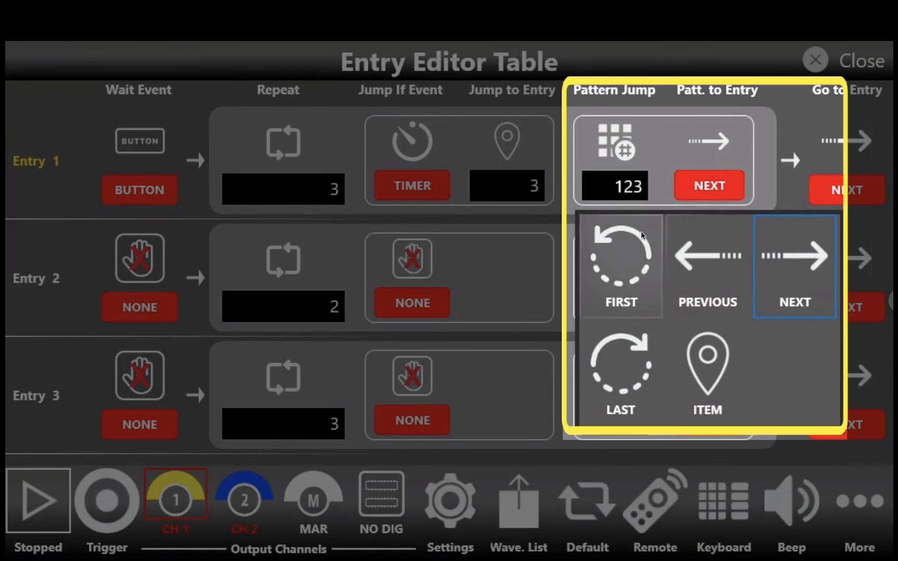
left_click(633, 258)
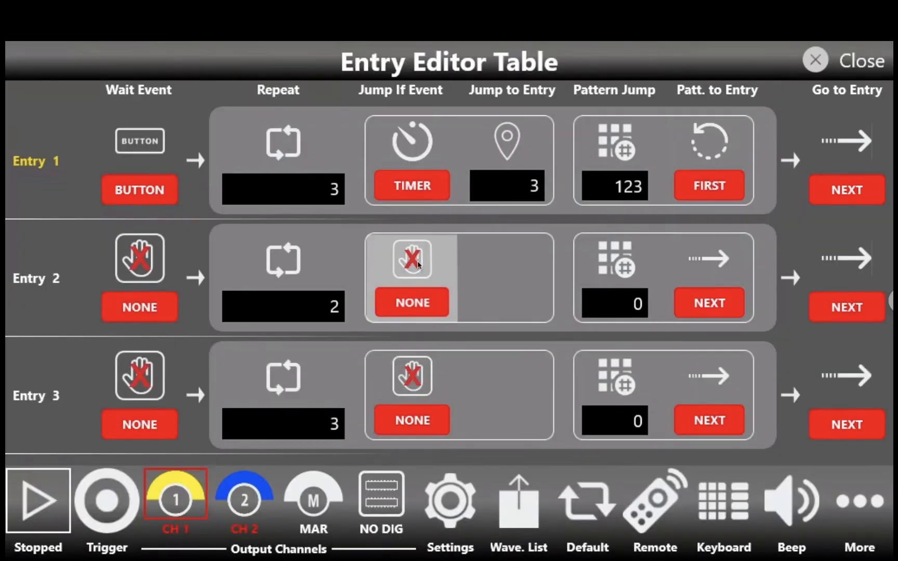
Program Entry 2 to jump to entry item 1 on the External 1 event.
left_click(417, 263)
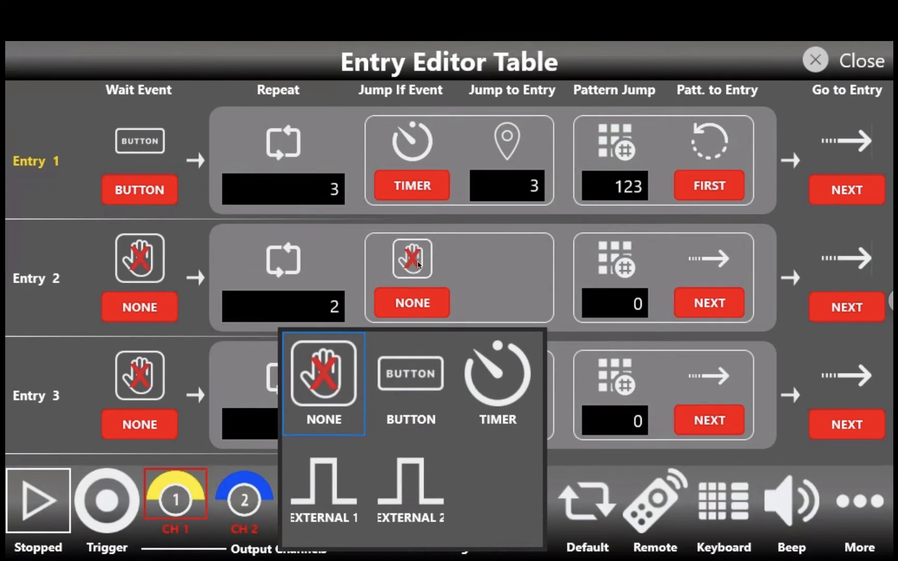
left_click(324, 484)
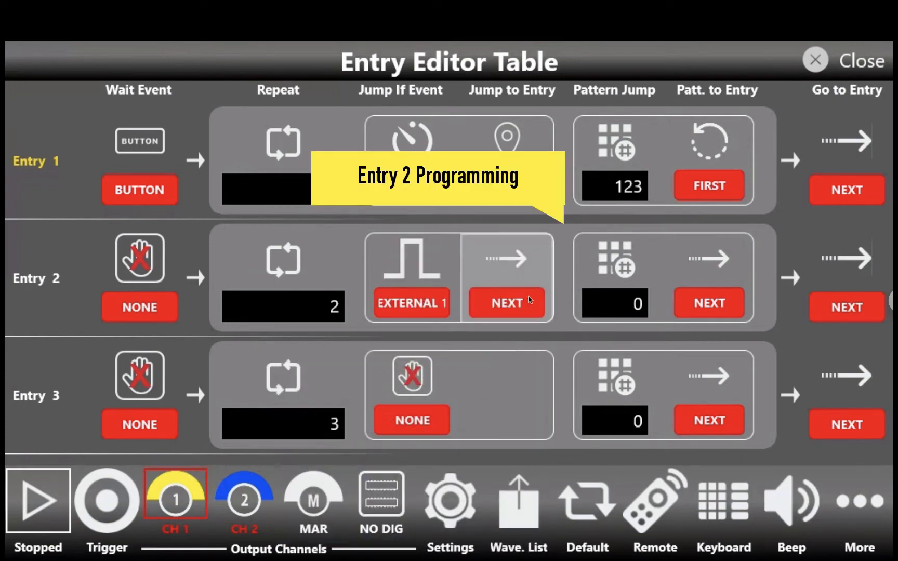
left_click(530, 300)
left_click(498, 483)
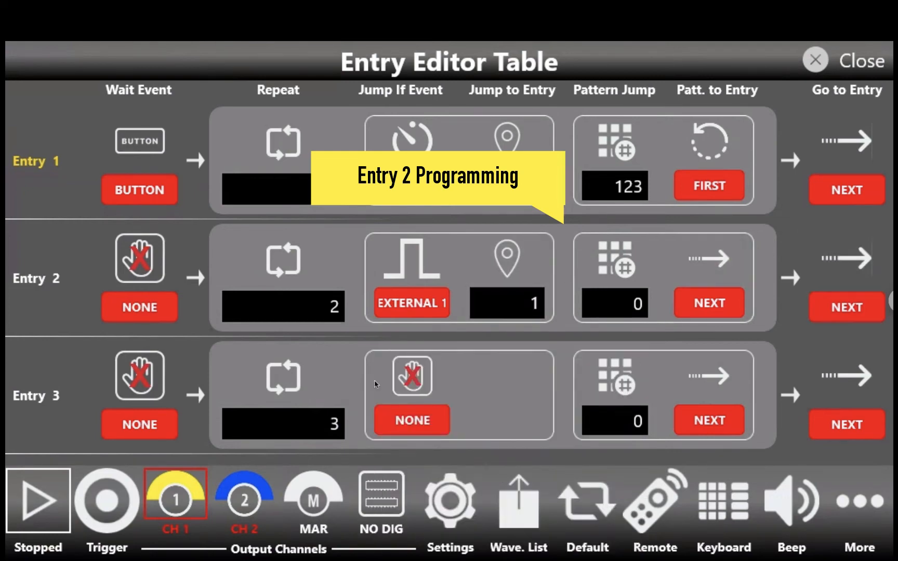
Set Entry 3's repetitions to 5.
left_click(307, 423)
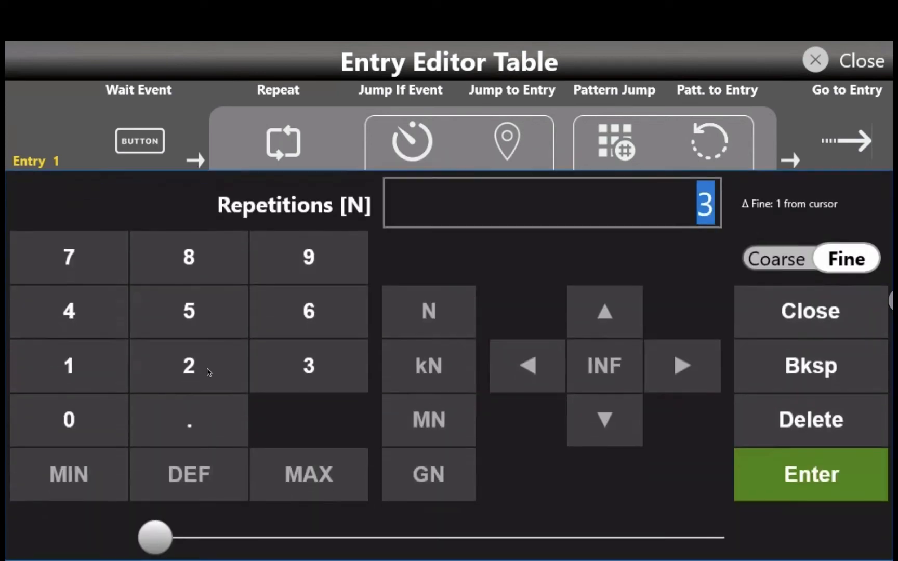
left_click(189, 310)
left_click(811, 474)
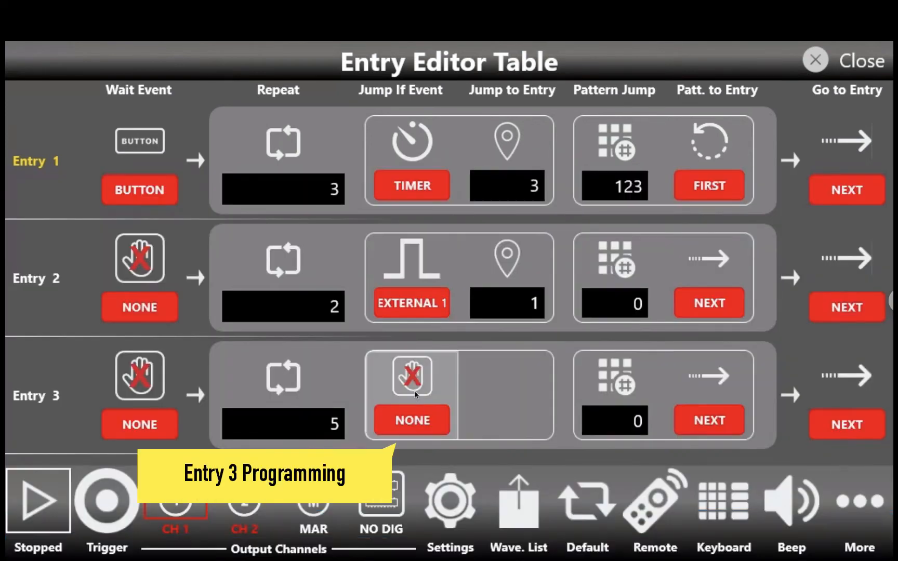
Program Entry 3 to jump to entry item 2 on the Button event and set its Go to Entry to First.
left_click(415, 391)
left_click(424, 189)
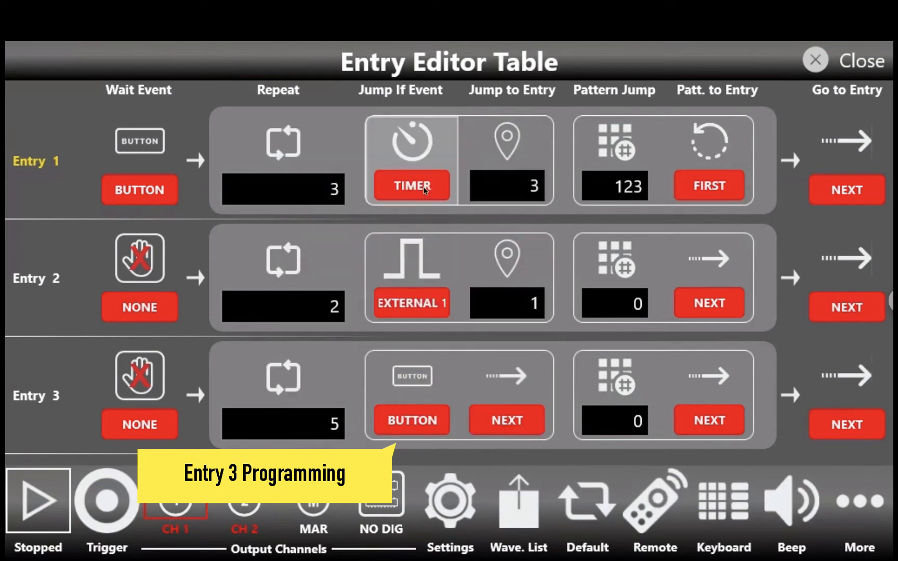
left_click(523, 404)
left_click(507, 288)
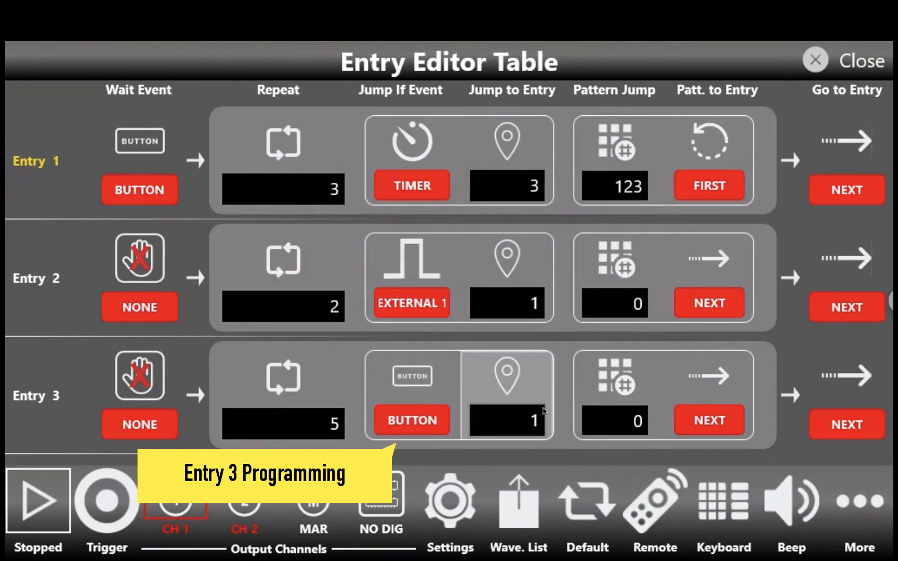
left_click(539, 425)
left_click(212, 371)
left_click(780, 473)
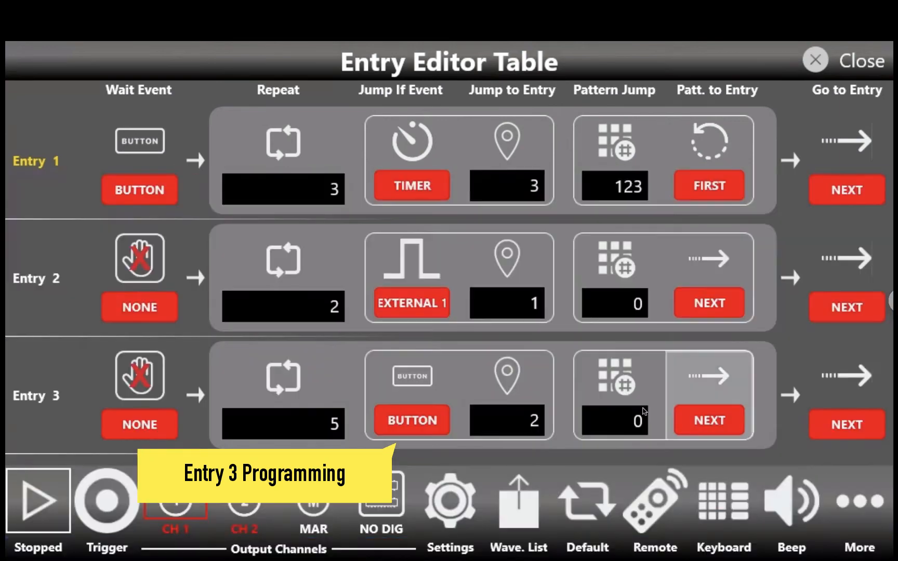
left_click(852, 387)
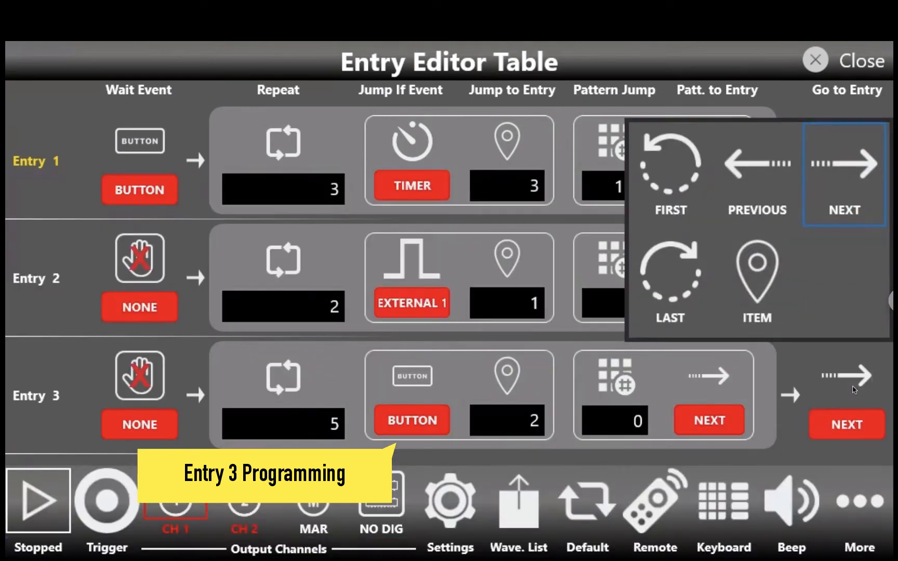
left_click(649, 179)
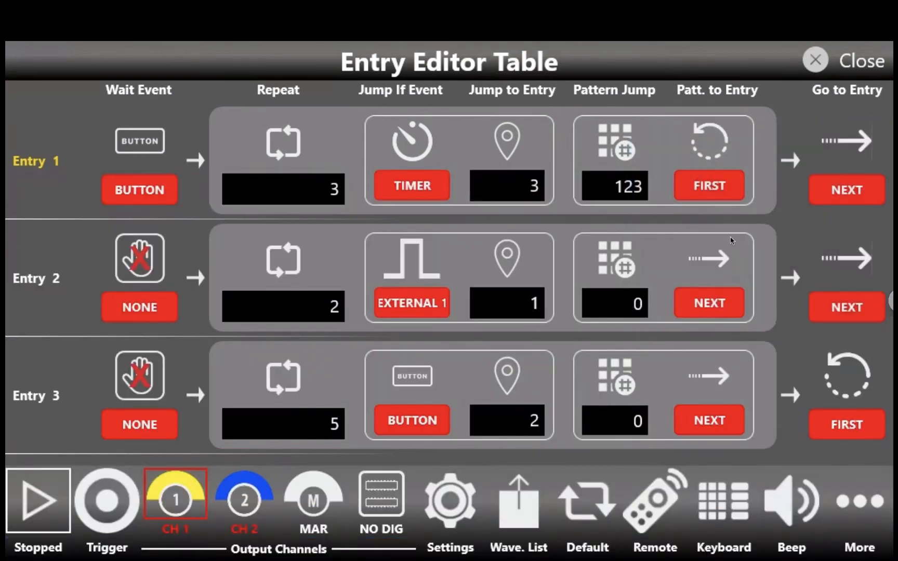
Close the Entry Editor Table and run the programmed Advanced sequence.
left_click(815, 60)
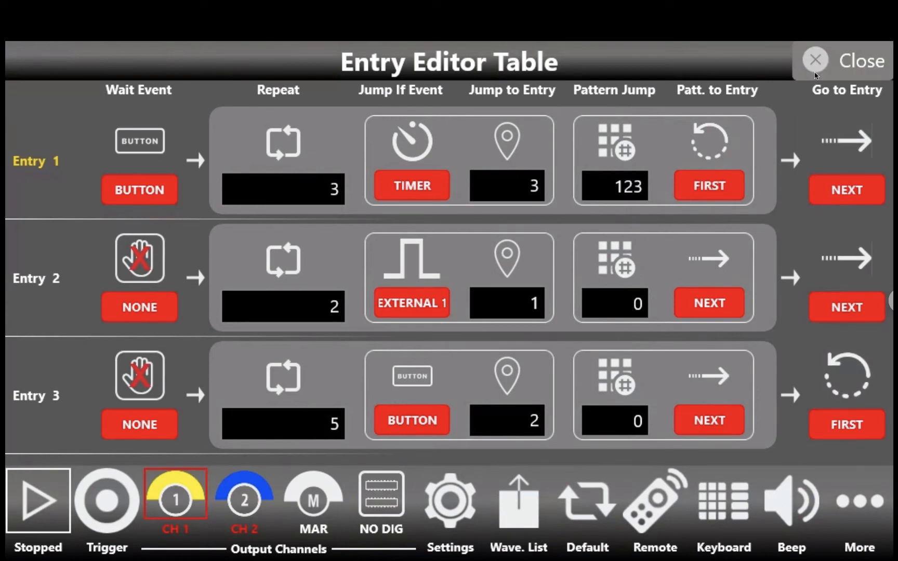
left_click(18, 518)
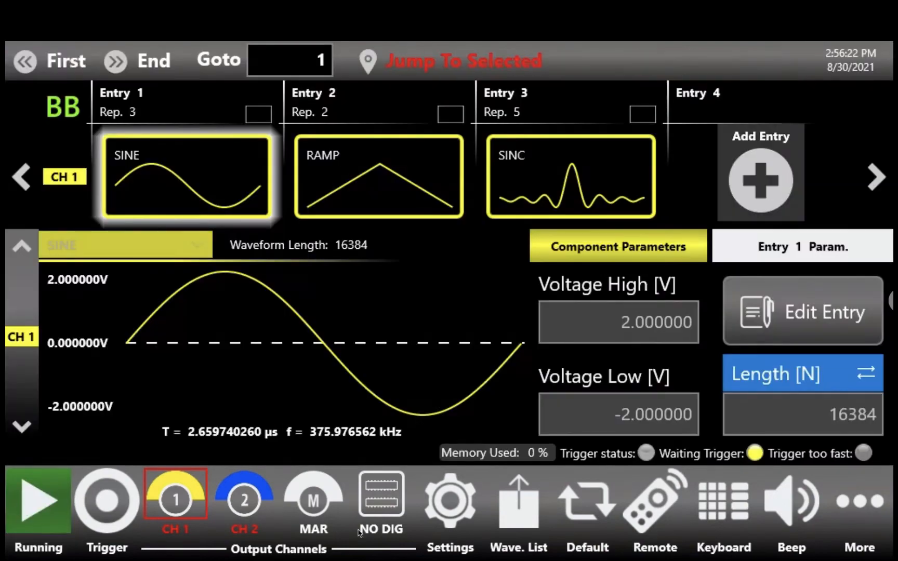
left_click(774, 314)
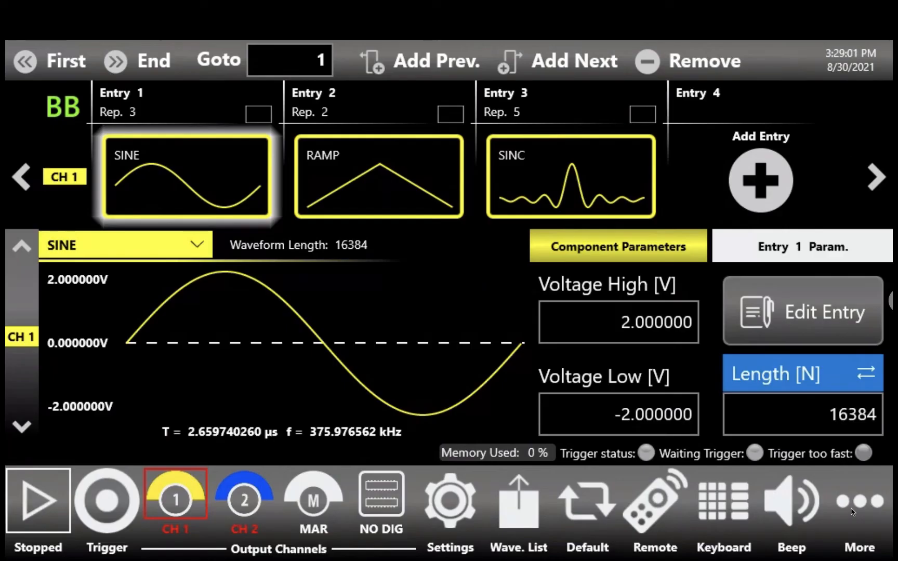
Set the device's run mode to Continuous and look over the available settings categories.
left_click(451, 494)
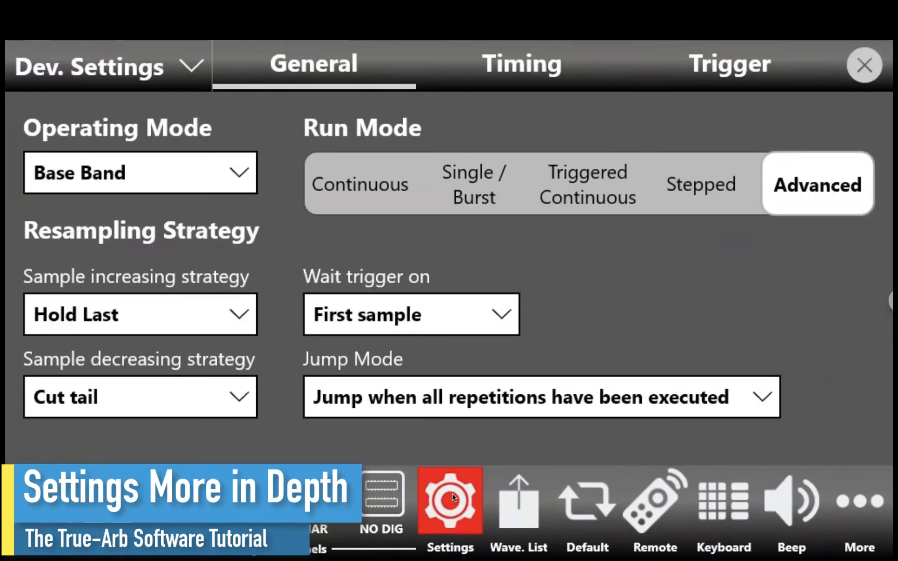
left_click(371, 185)
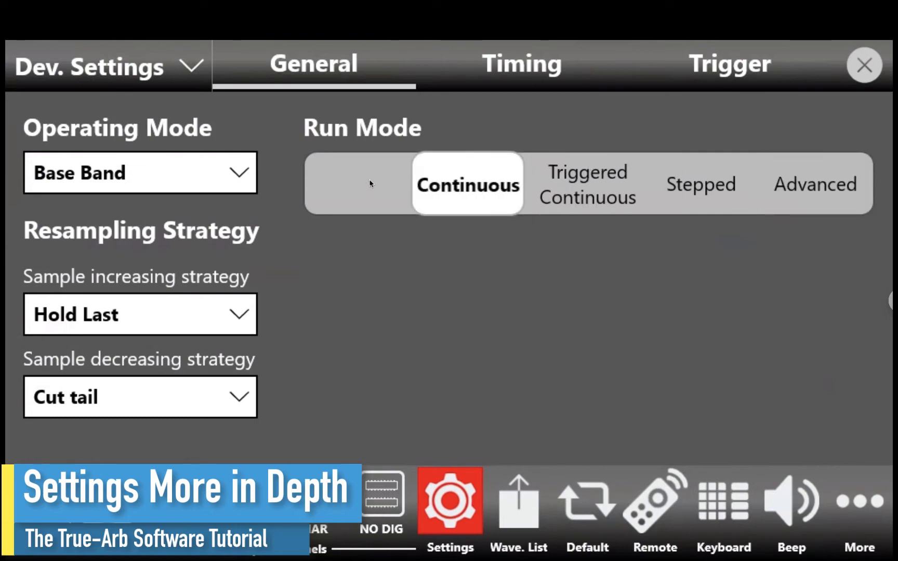
left_click(130, 66)
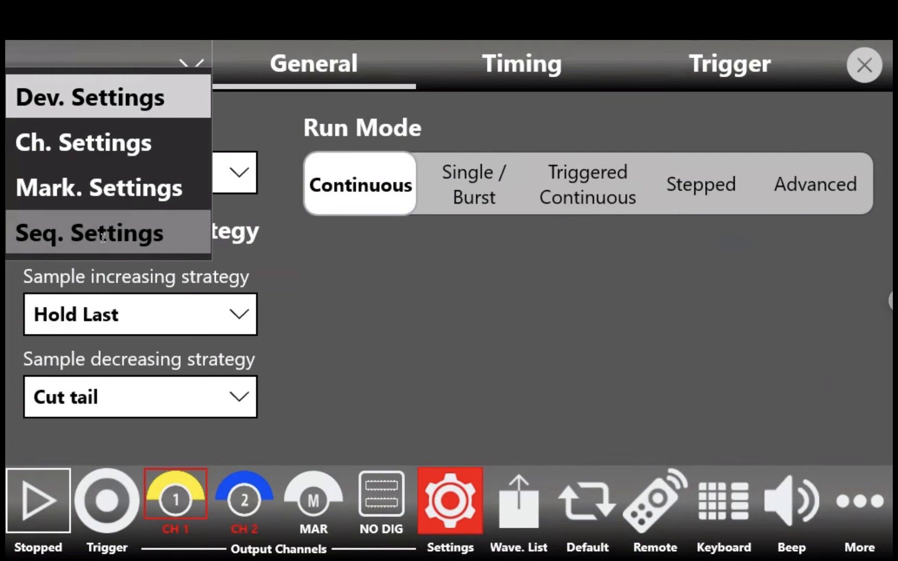
left_click(92, 49)
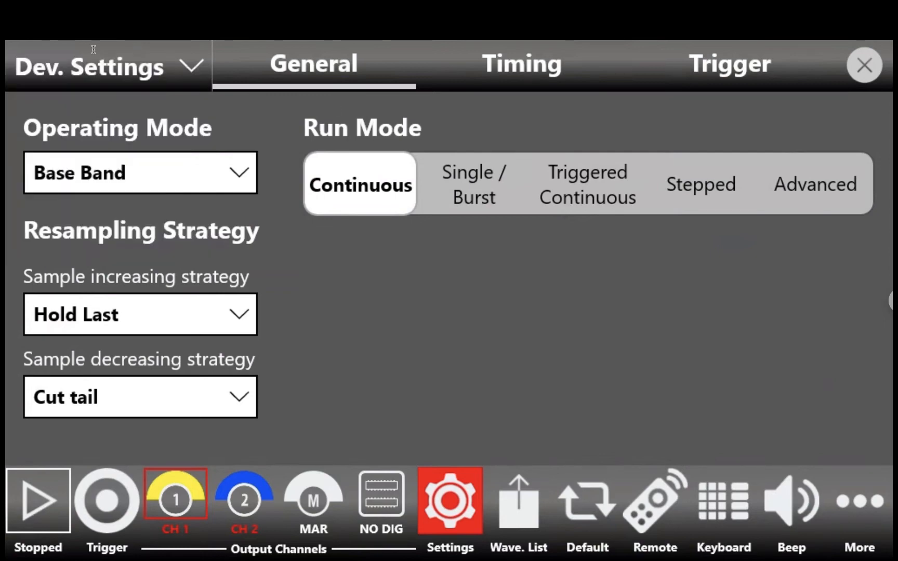
Review the clock source options in the device's timing settings, keeping INTERNAL CLOCK selected.
left_click(504, 71)
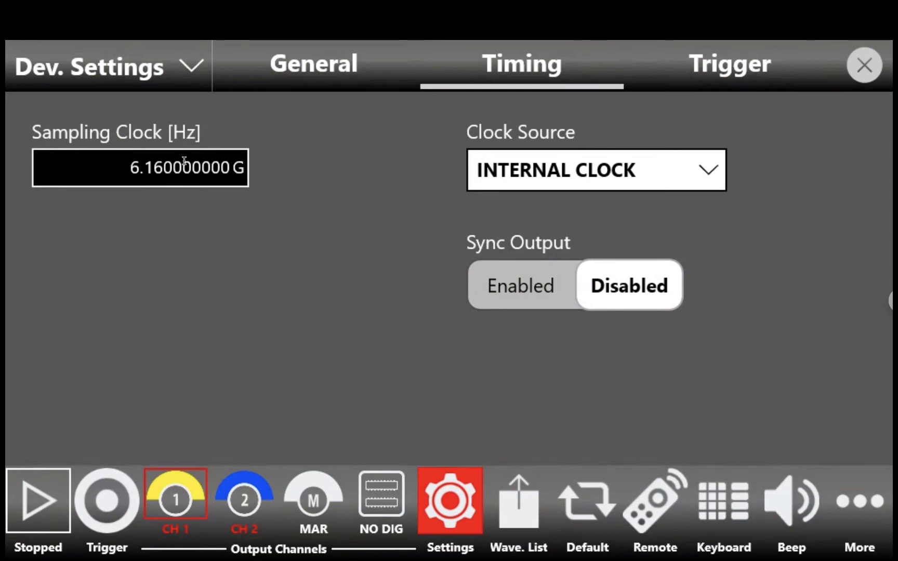
left_click(598, 171)
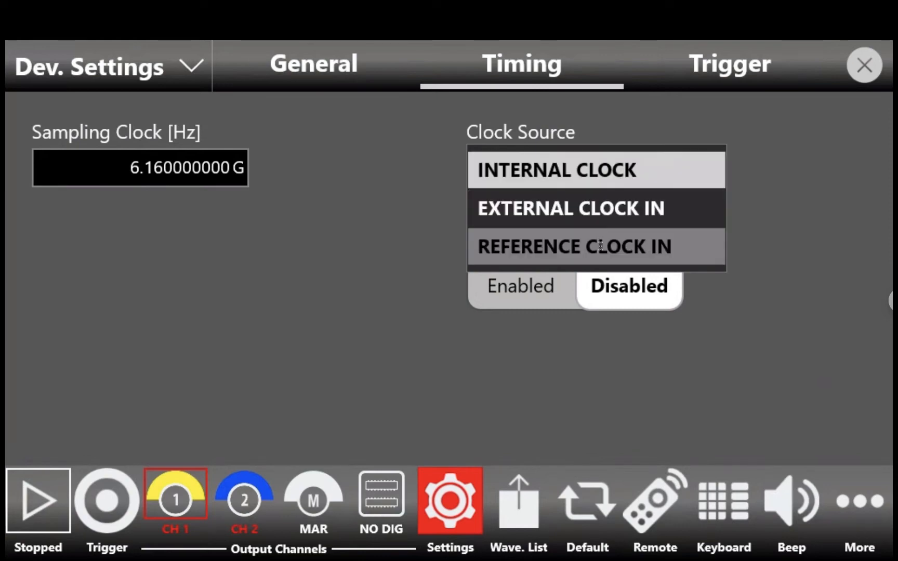
left_click(545, 170)
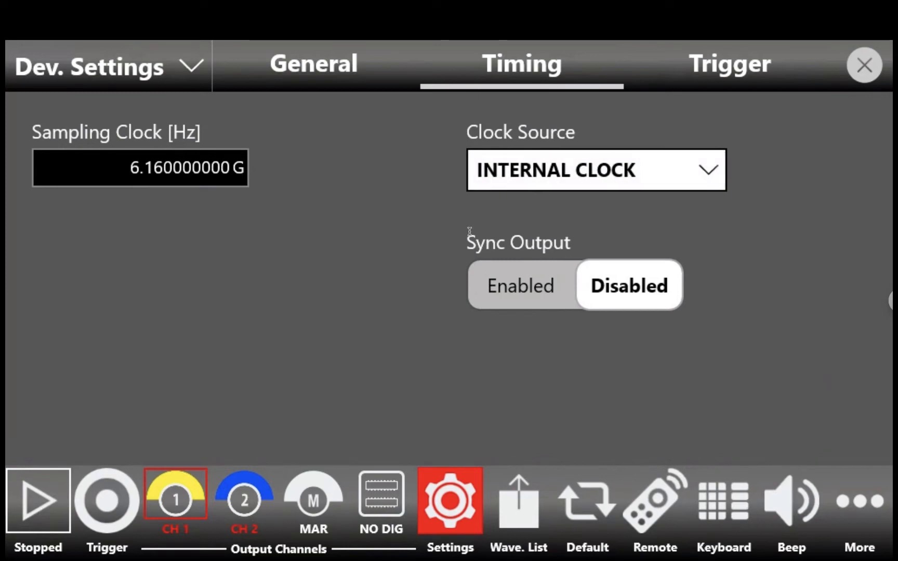
Set the device's sampling clock to 1 GHz and return to the waveform sequence view.
left_click(168, 173)
left_click(72, 349)
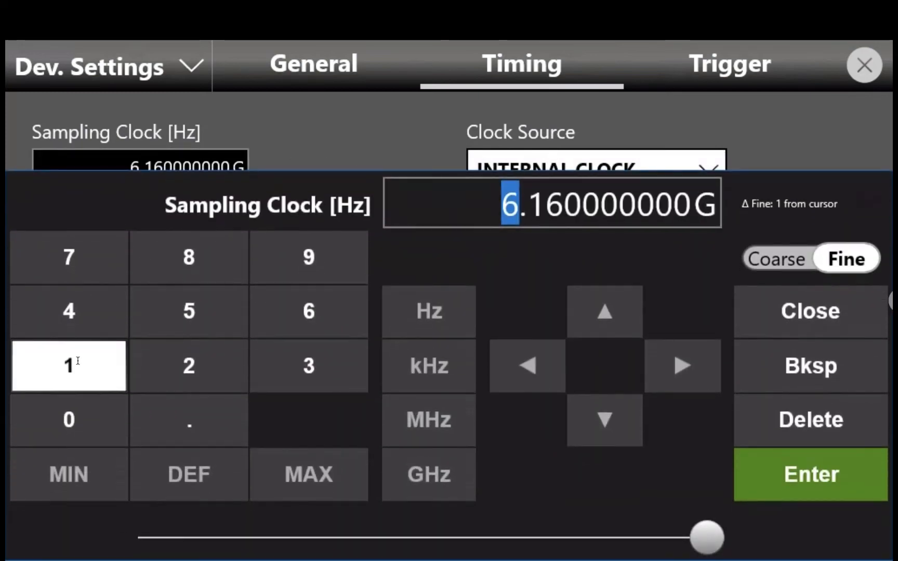
left_click(416, 453)
left_click(818, 469)
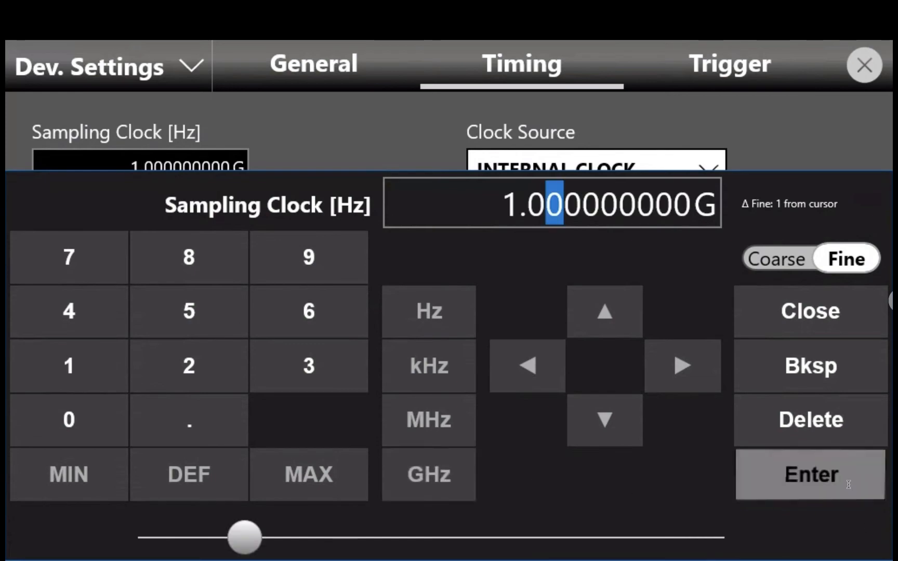
left_click(426, 491)
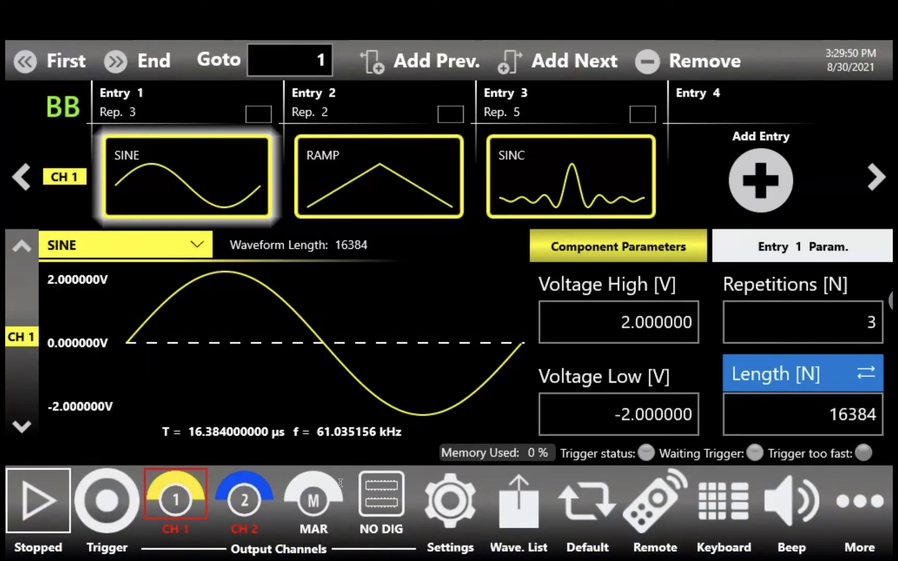
Run the outputs and set channel 1's amplitude scale to 50%.
left_click(43, 487)
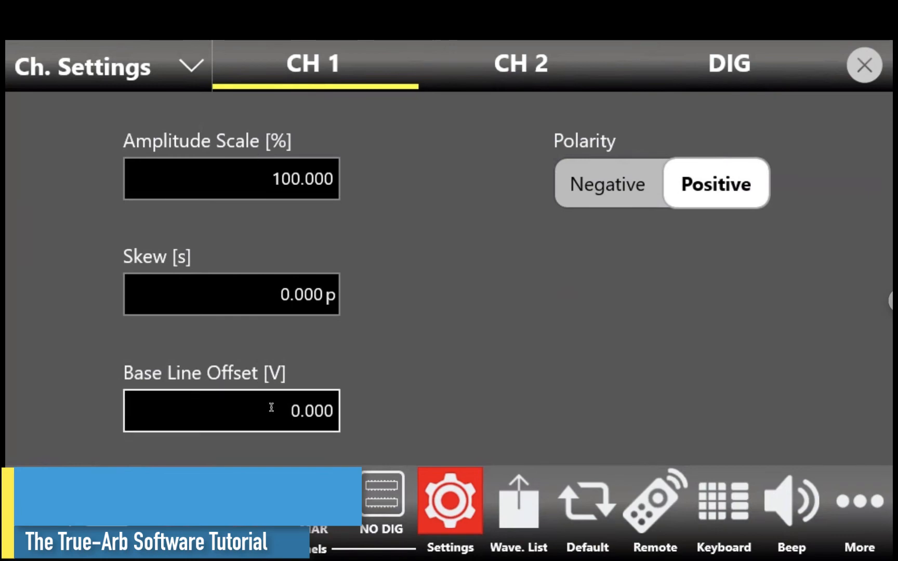
left_click(285, 167)
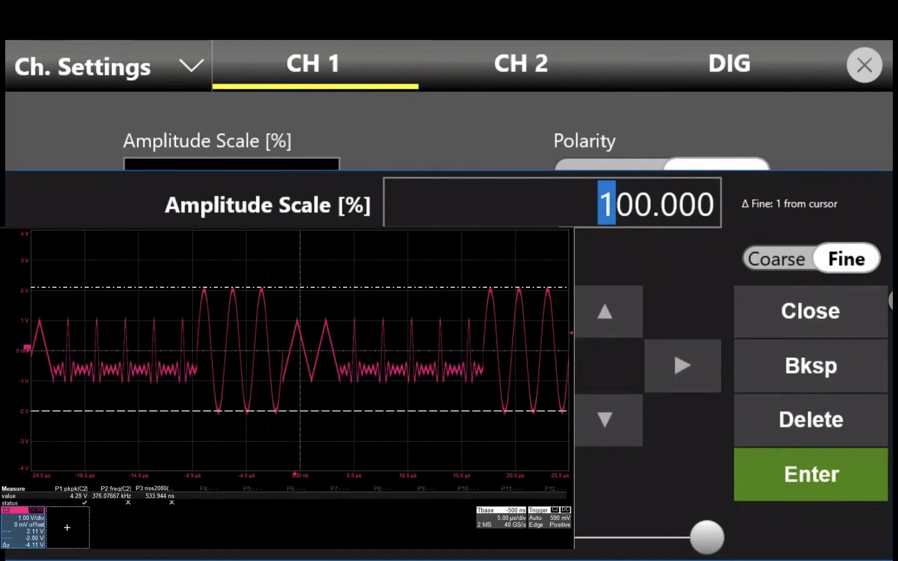
type("50")
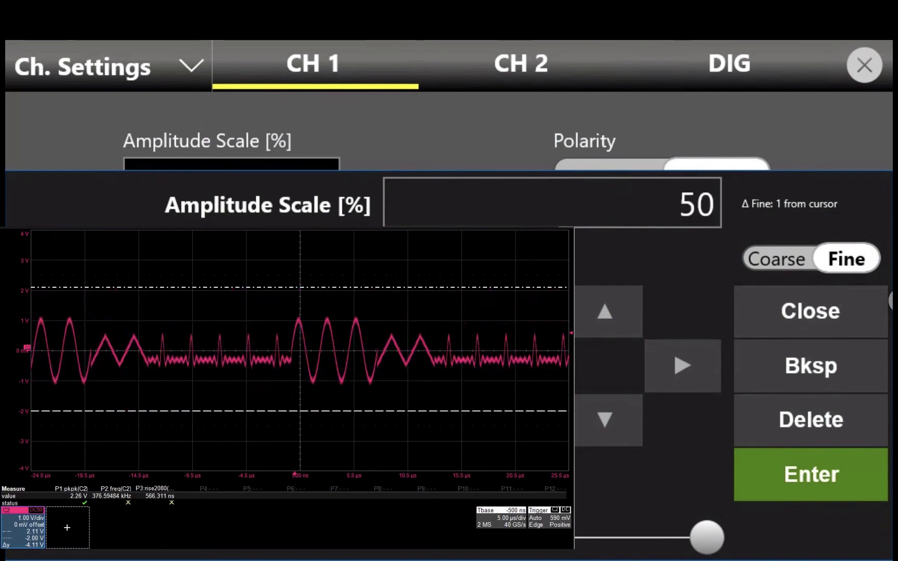
key("Return")
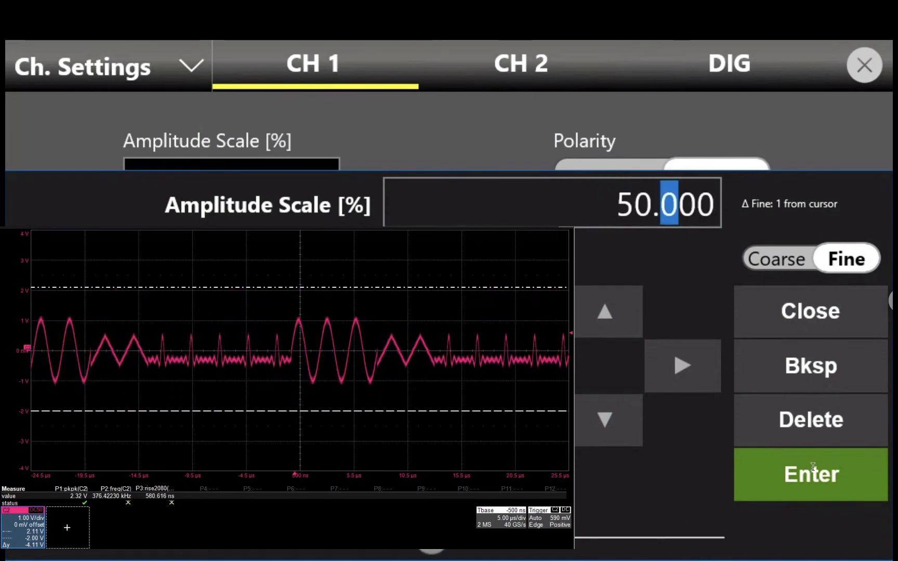
Lower channel 1's amplitude scale to about 18.8%, and restore its default of 100%.
left_click_drag(432, 541, 258, 538)
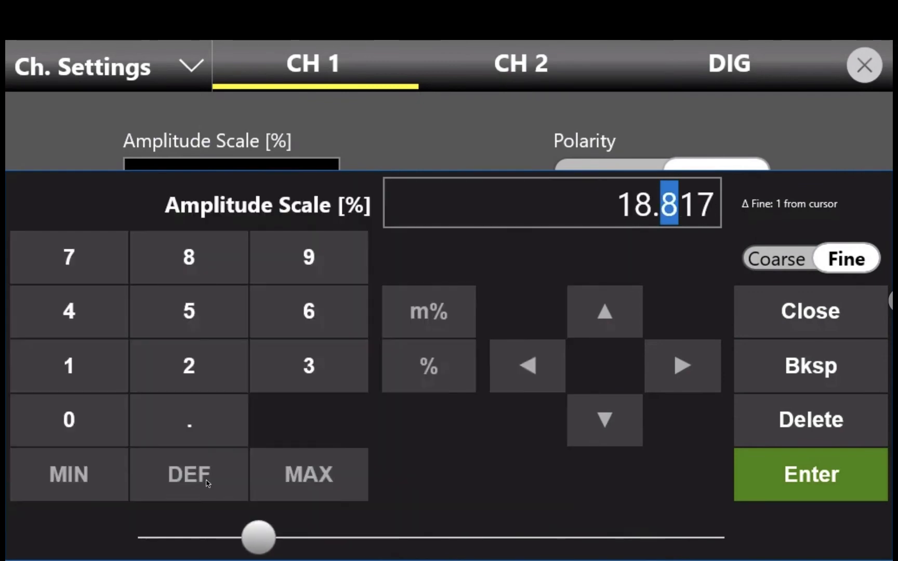
left_click(207, 478)
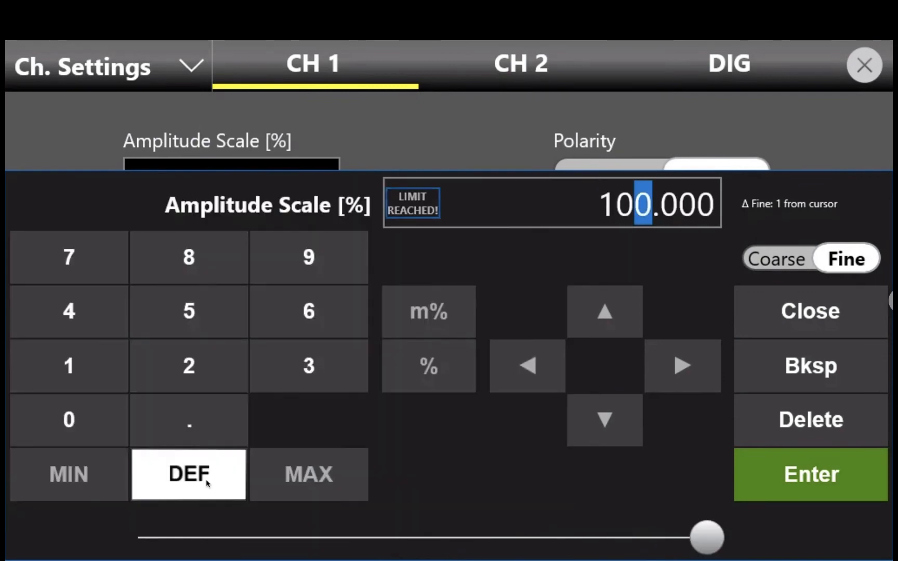
left_click(853, 489)
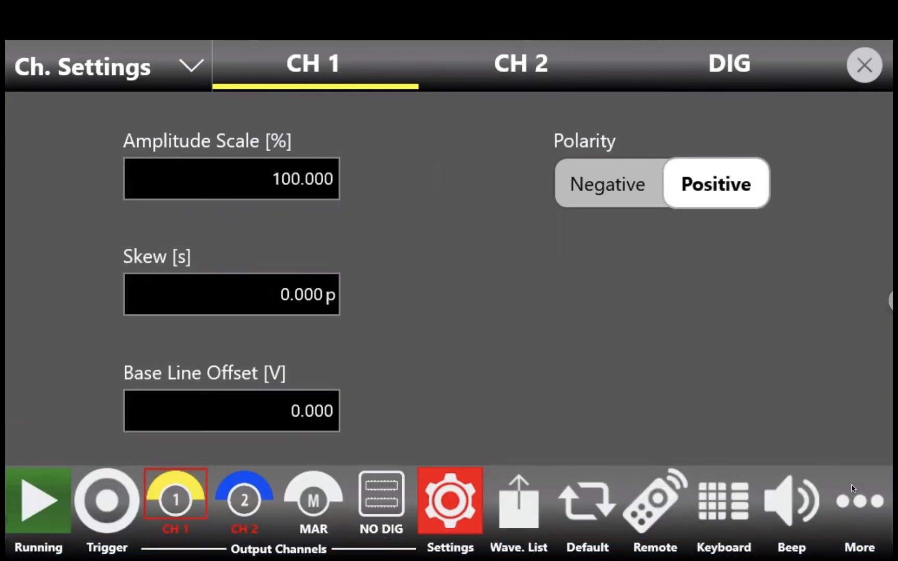
Try channel 1's base line offset at its maximum of 2.5 V and at its minimum.
left_click(295, 301)
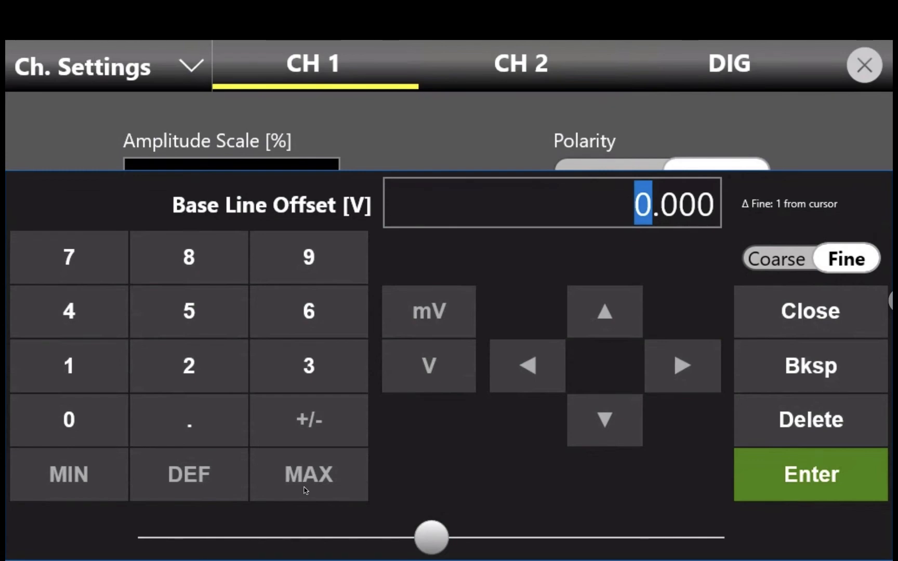
left_click(305, 491)
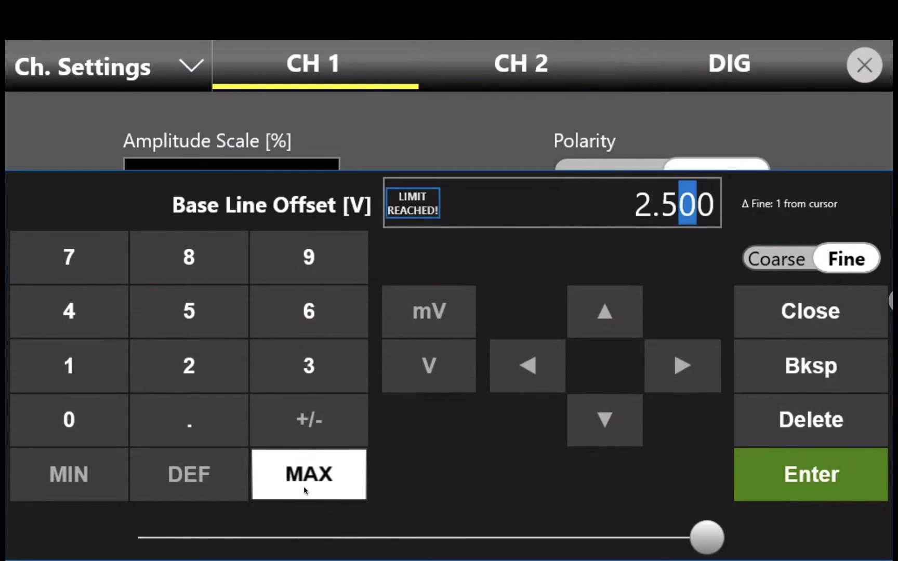
left_click(88, 488)
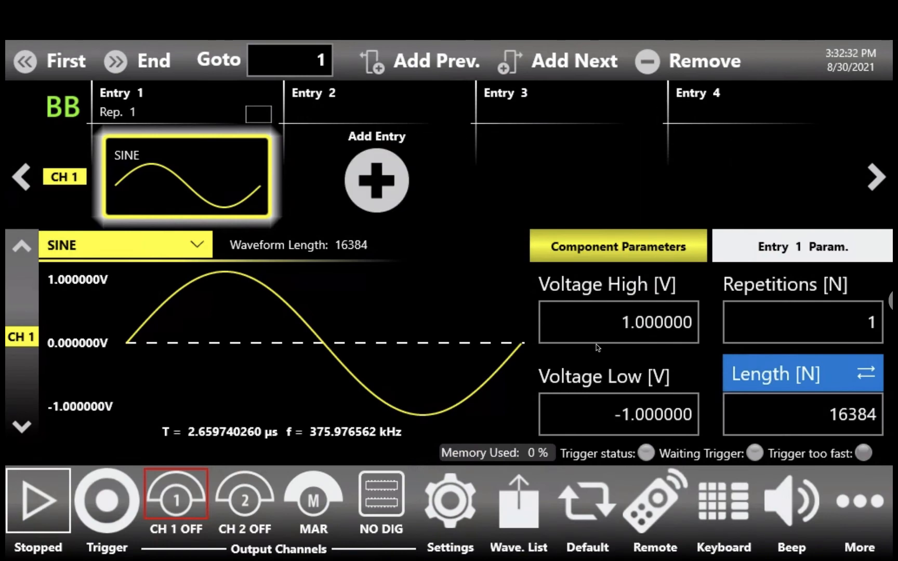
Change Entry 1's waveform to SQUARE on both channel 1 and channel 2.
left_click(137, 250)
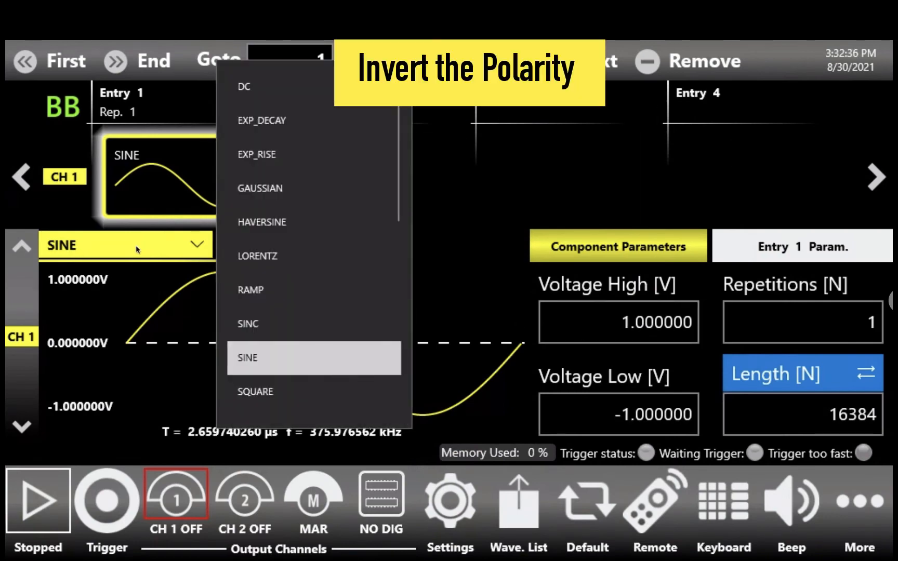
left_click(245, 385)
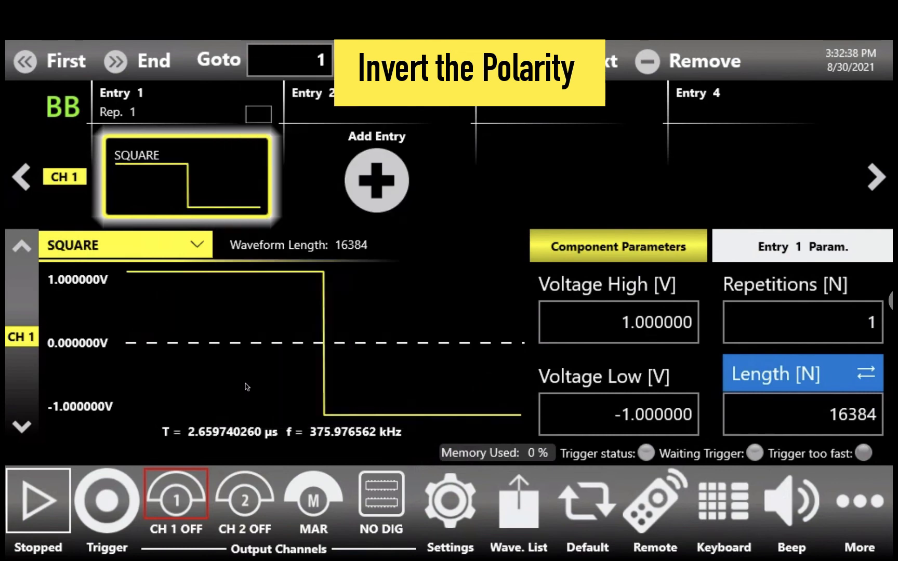
left_click(236, 523)
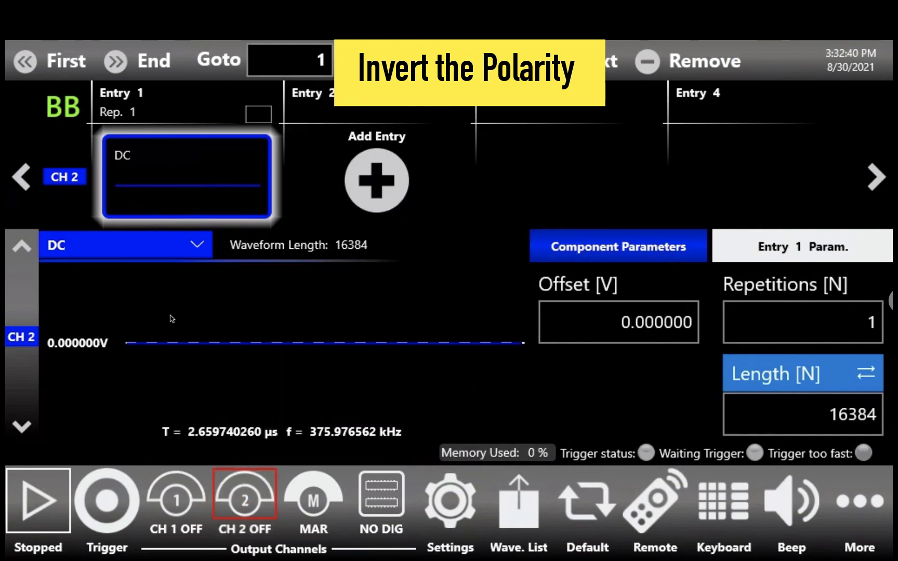
left_click(137, 247)
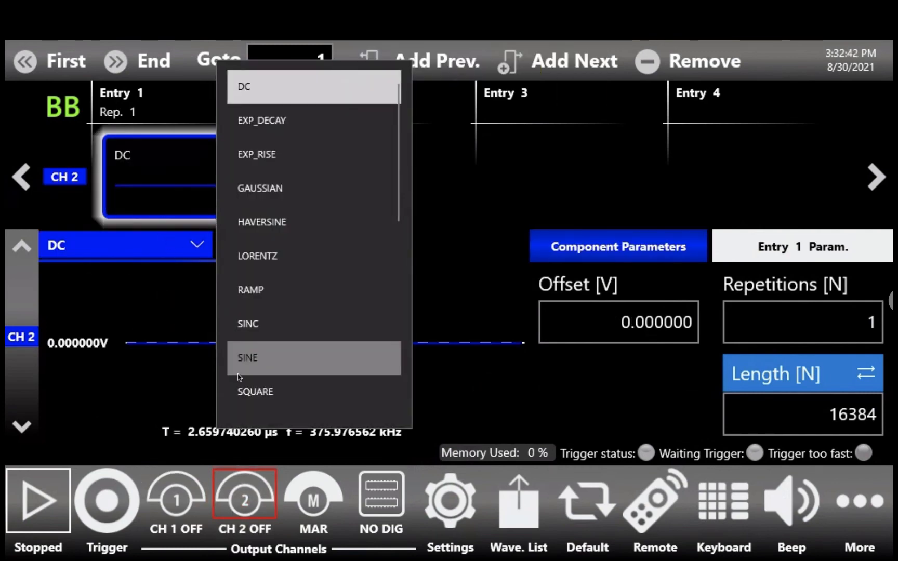
left_click(246, 391)
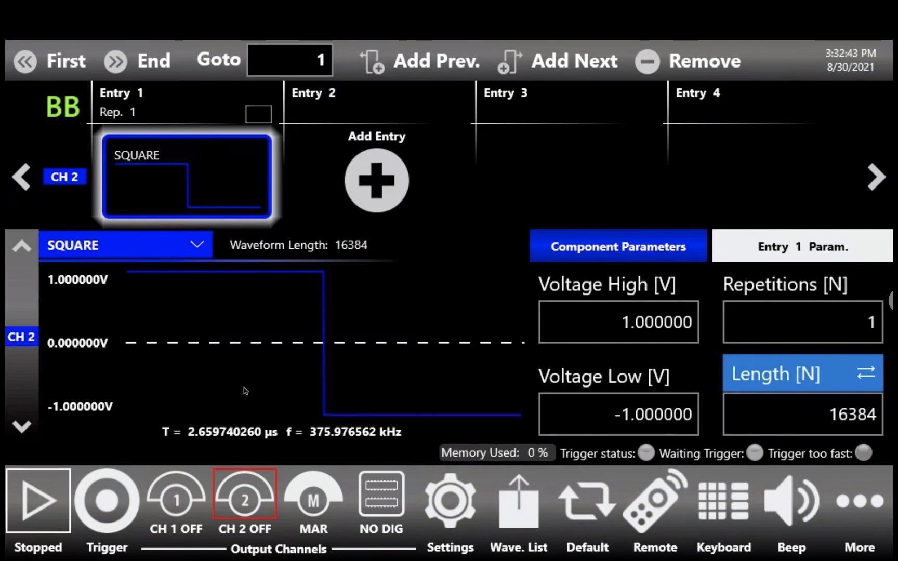
Select channel 1 and start the generator with all outputs turned on.
left_click(183, 489)
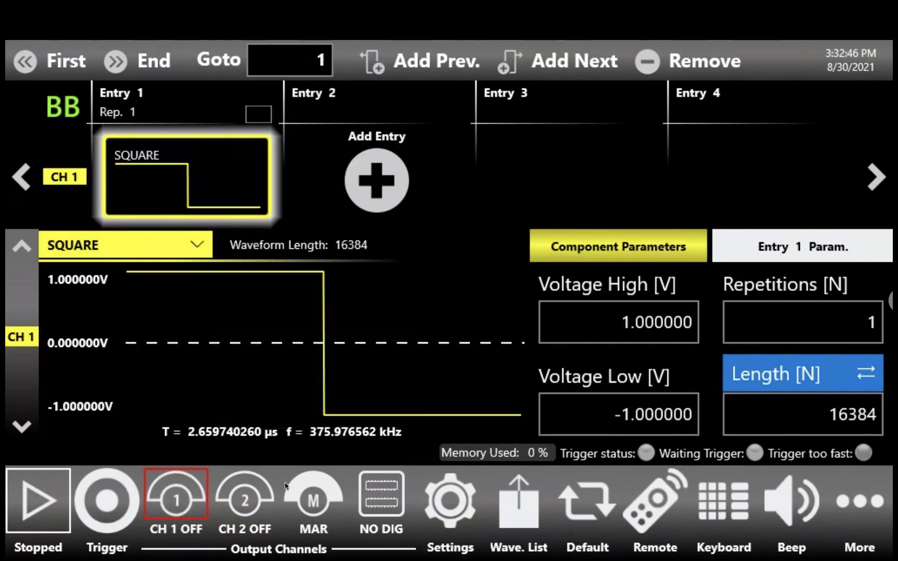
left_click(41, 509)
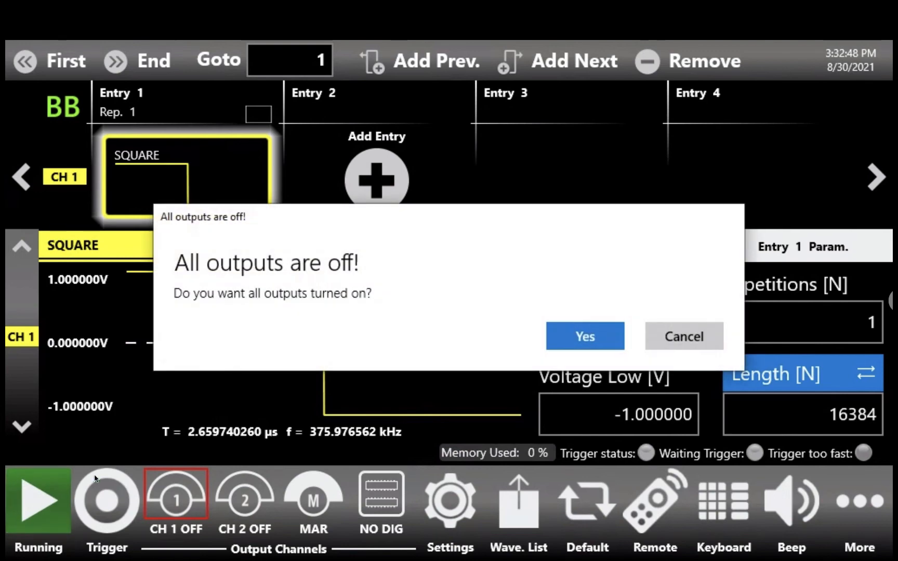
left_click(571, 344)
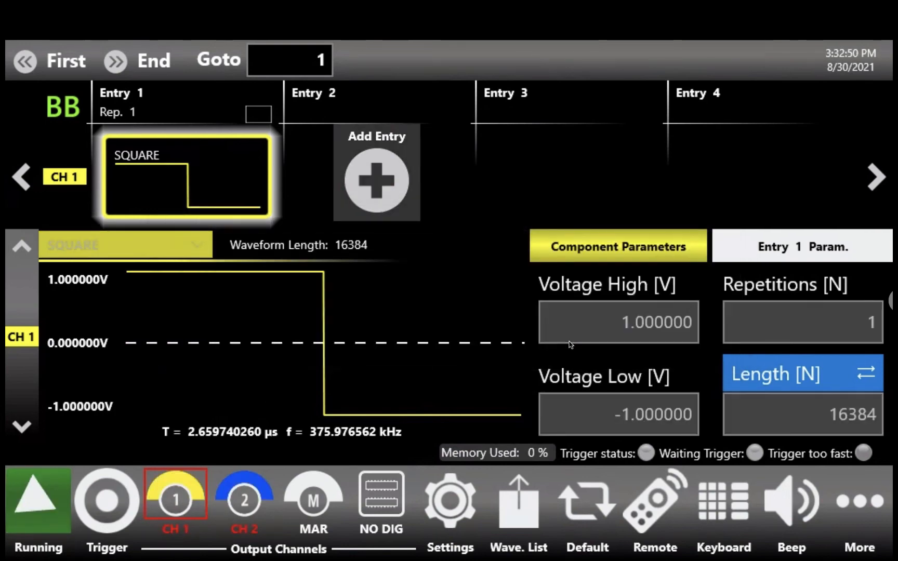
Switch channel 2's polarity to Negative in the channel settings and back to Positive.
left_click(450, 503)
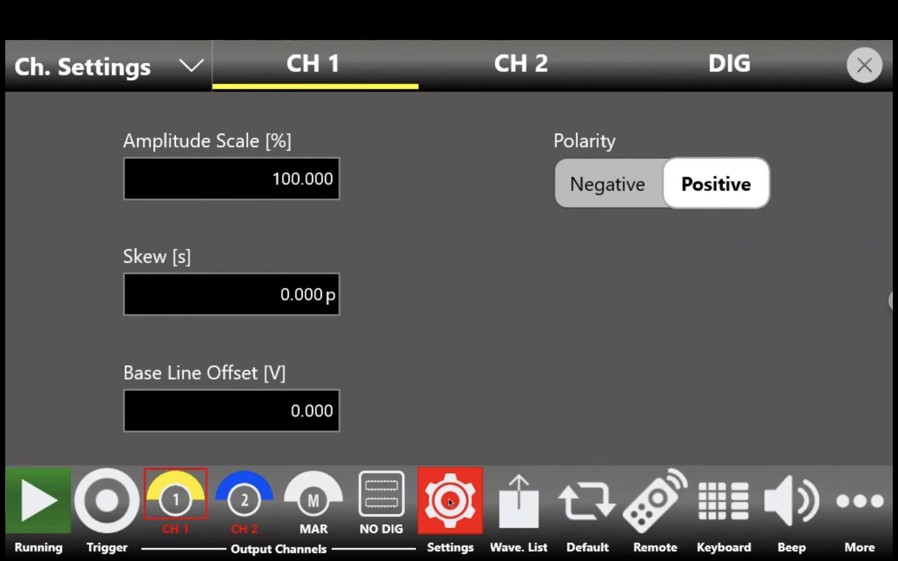
left_click(538, 63)
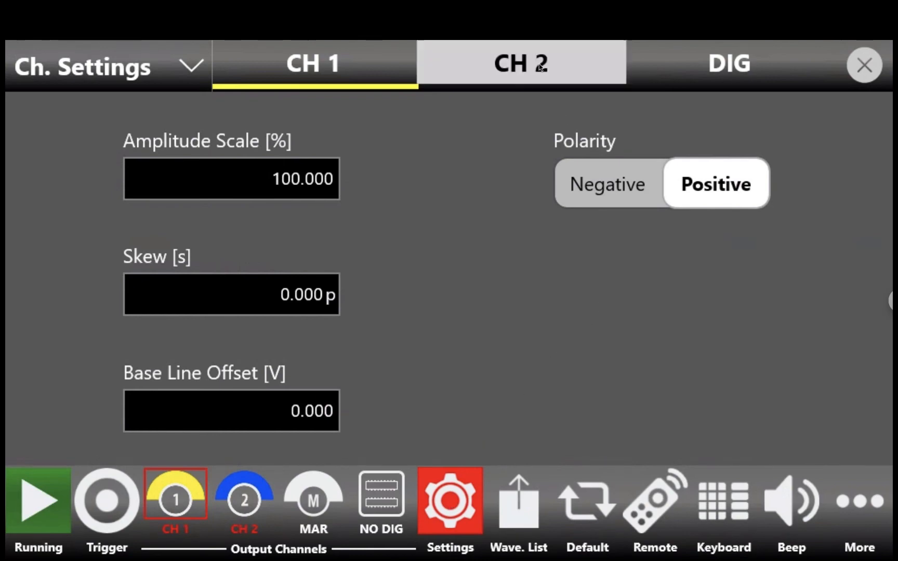
left_click(610, 187)
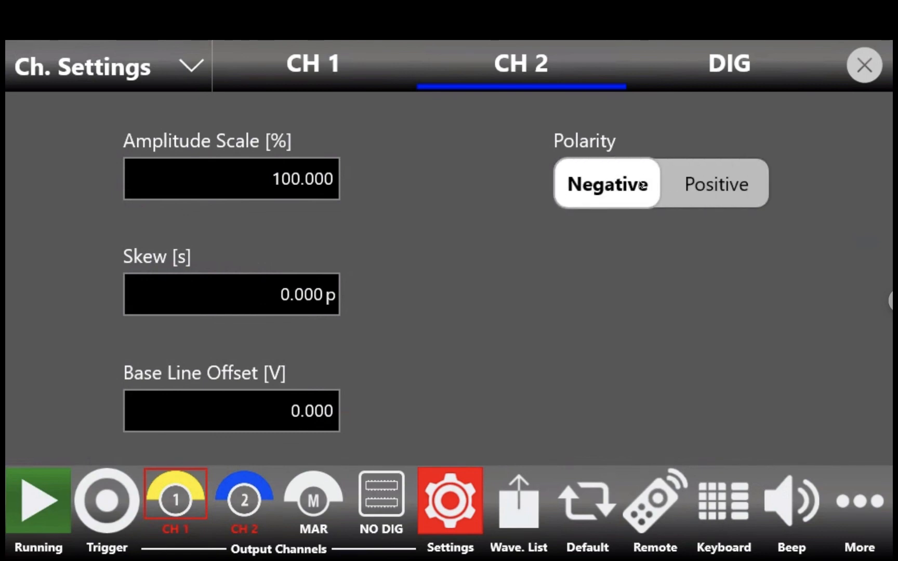
left_click(710, 186)
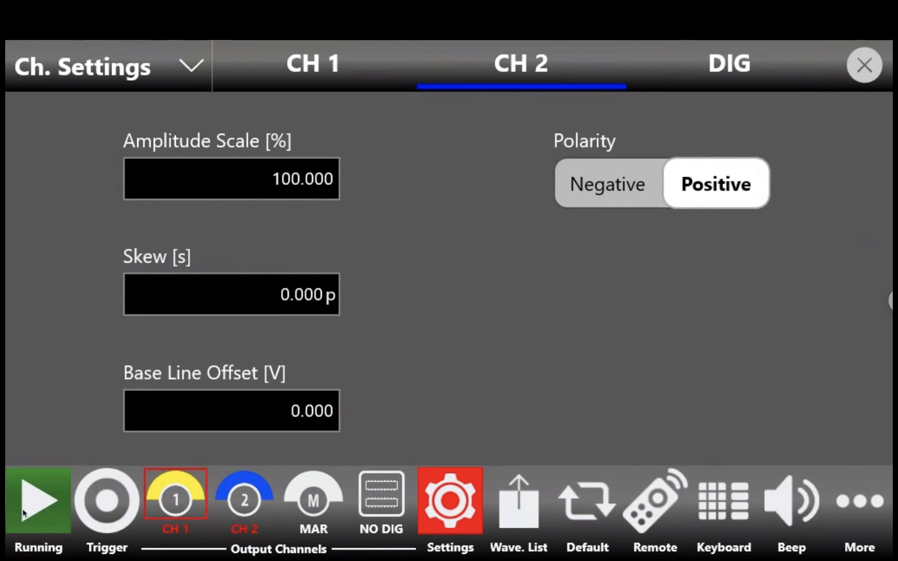
Stop the generator and set the number of digital channels to 8 in the channel settings.
left_click(23, 509)
left_click(685, 67)
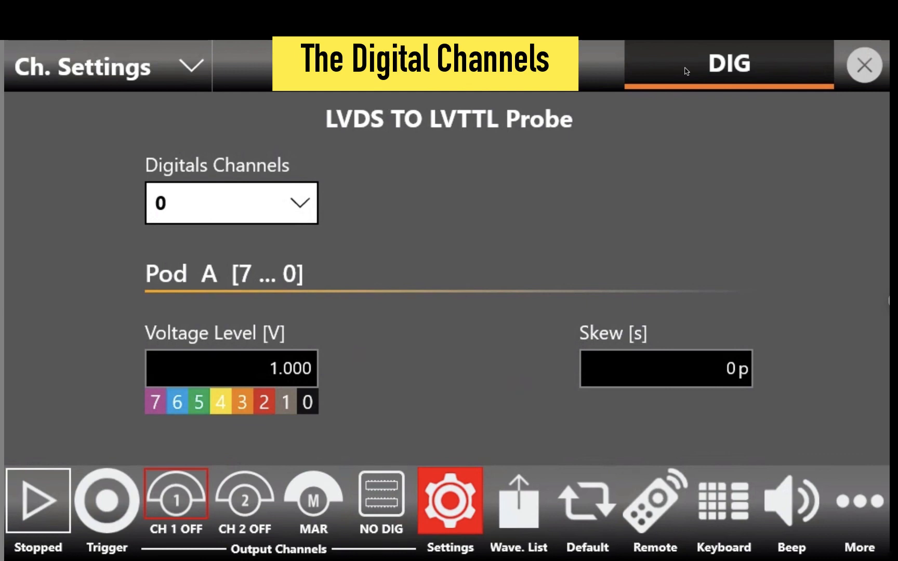
left_click(294, 207)
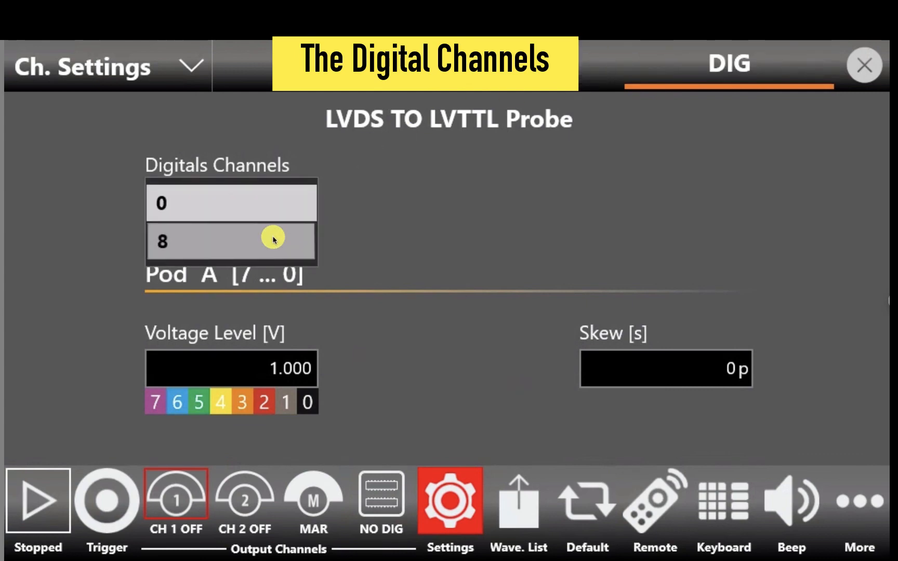
left_click(275, 239)
Try Pod A's voltage level at its maximum of 3.8 V and minimum of 0.8 V, and set it to 2 V.
left_click(246, 359)
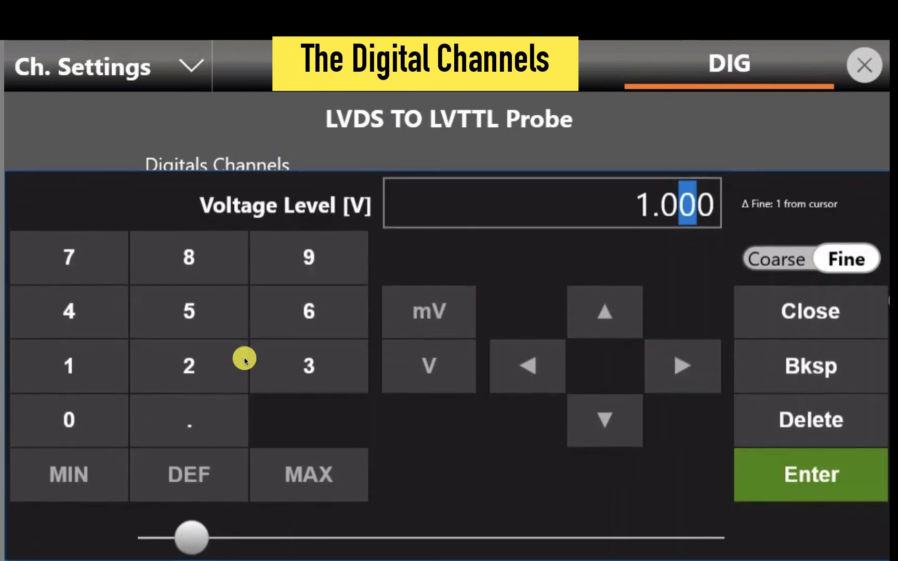
left_click(326, 462)
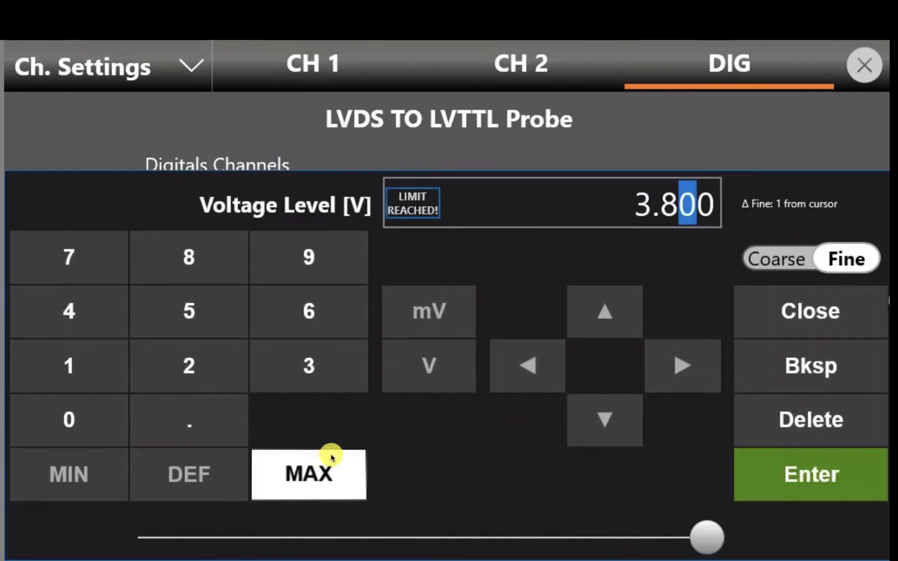
left_click(86, 467)
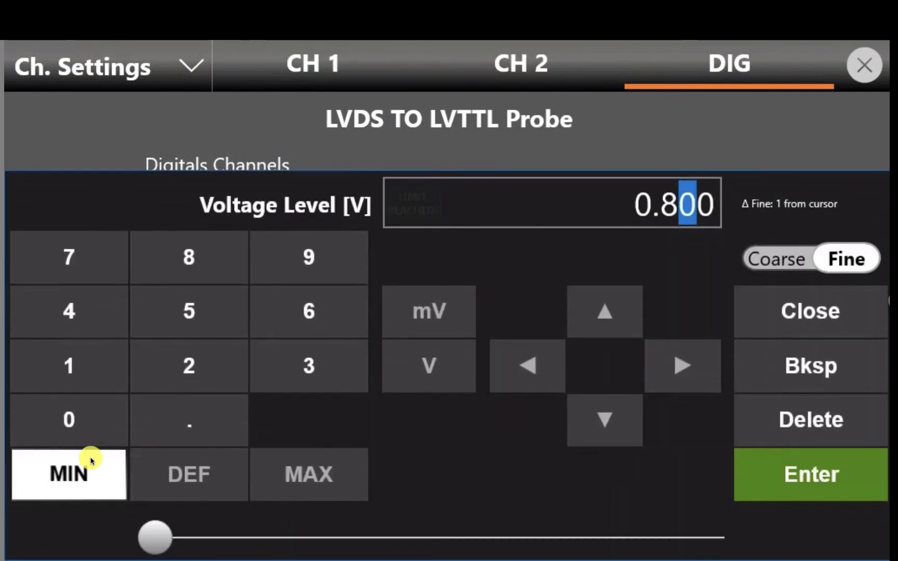
left_click(203, 364)
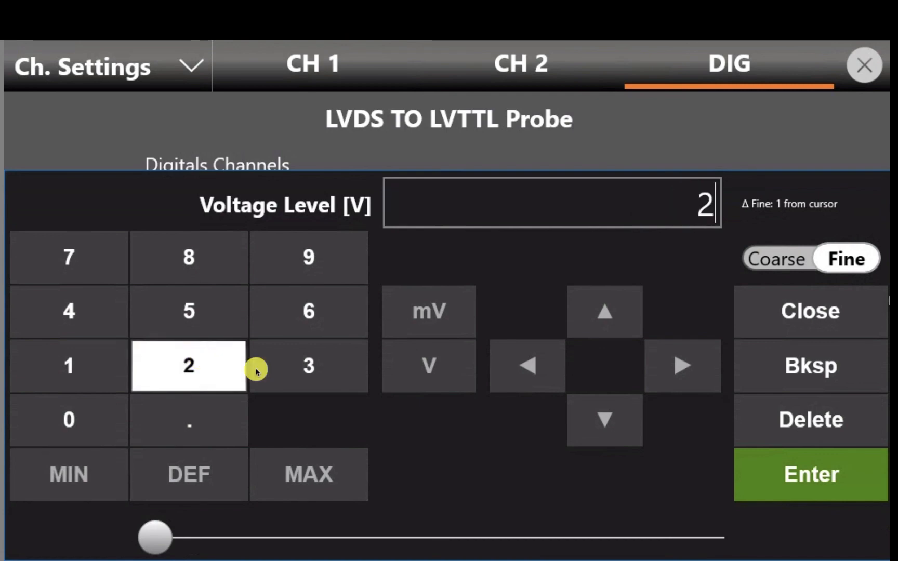
left_click(421, 364)
left_click(778, 483)
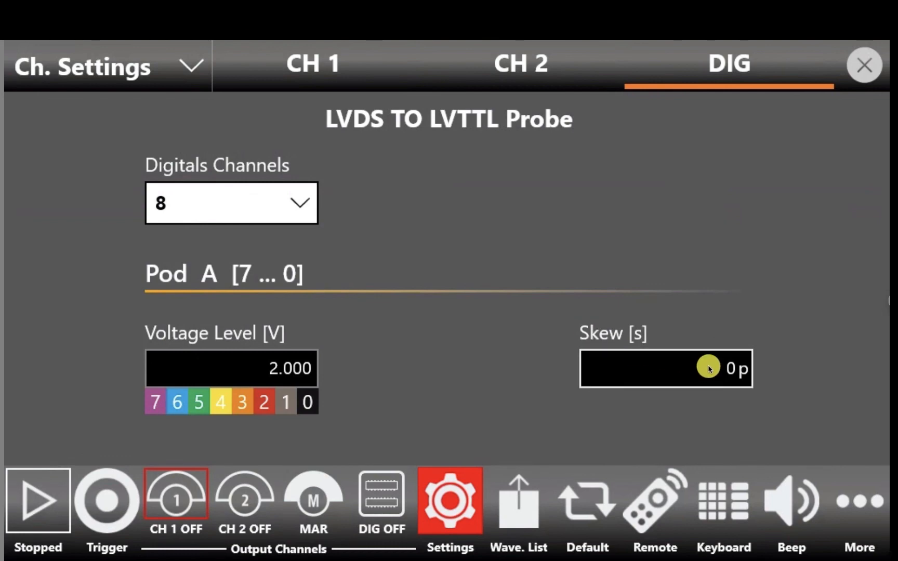
Turn on the digital output and change Entry 1's digital waveform from the main sequence view to COUNTER.
left_click(443, 498)
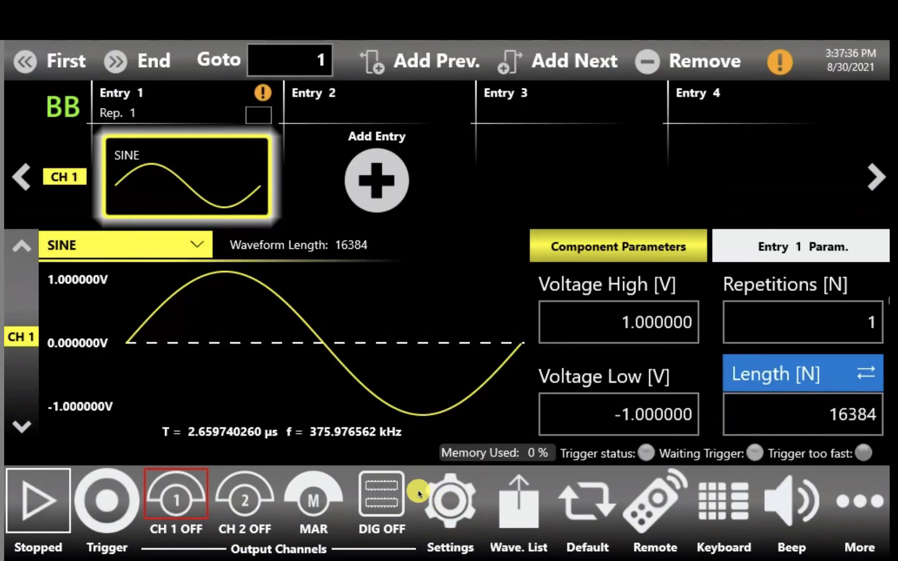
left_click(375, 497)
left_click(375, 497)
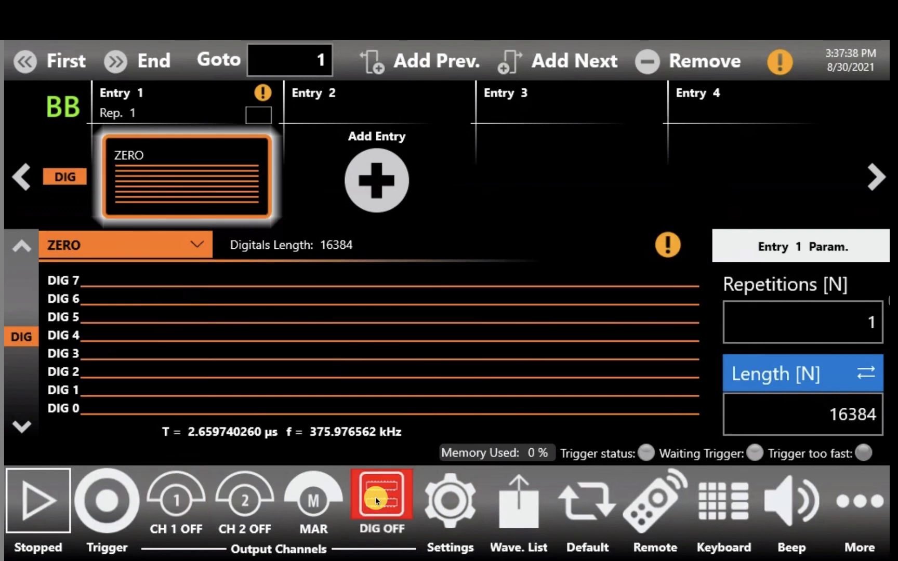
left_click(162, 242)
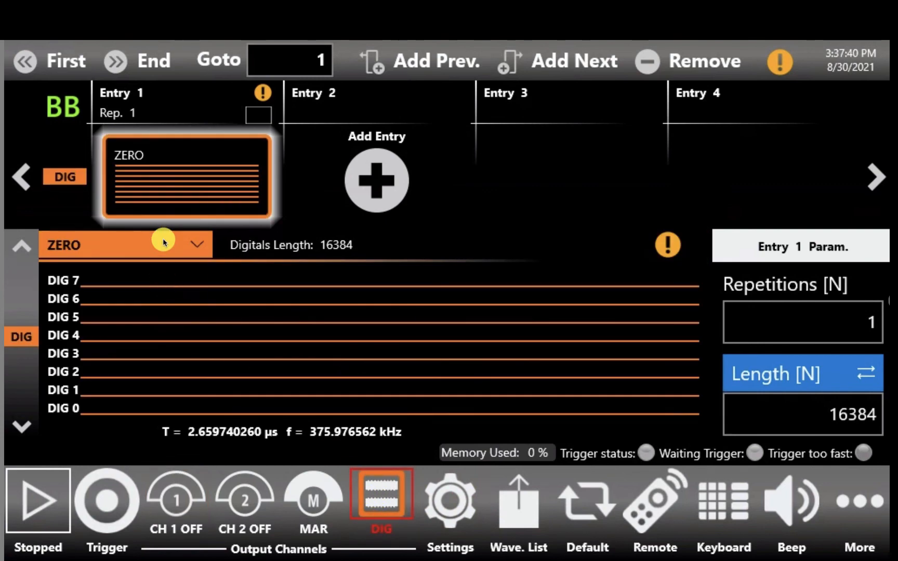
left_click(244, 226)
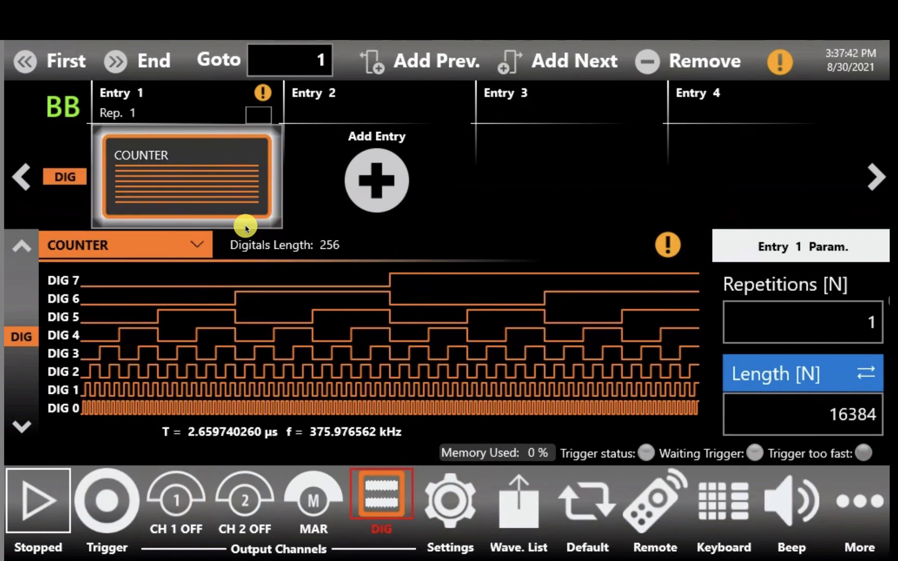
Review Entry 1's channel 1 waveform, select the digital channels again and start the generator.
left_click(210, 173)
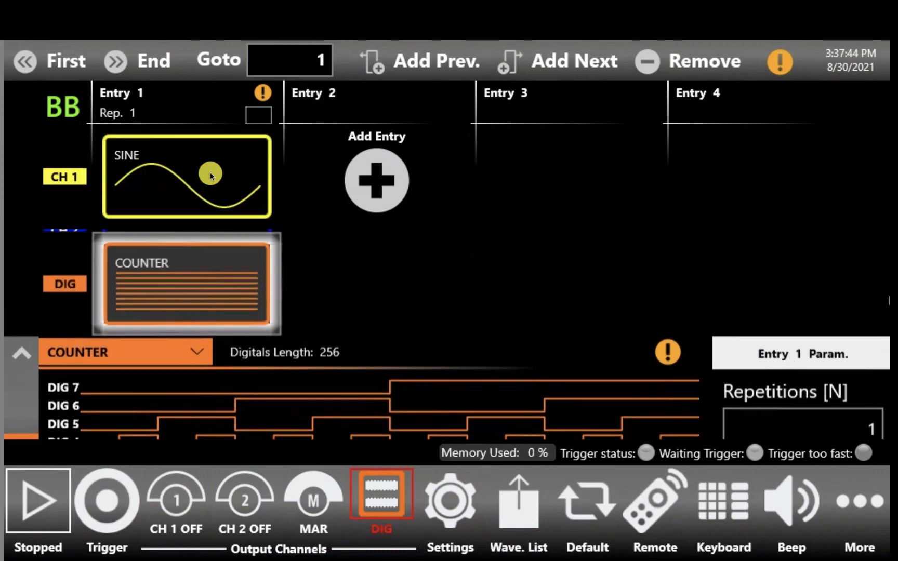
left_click(210, 173)
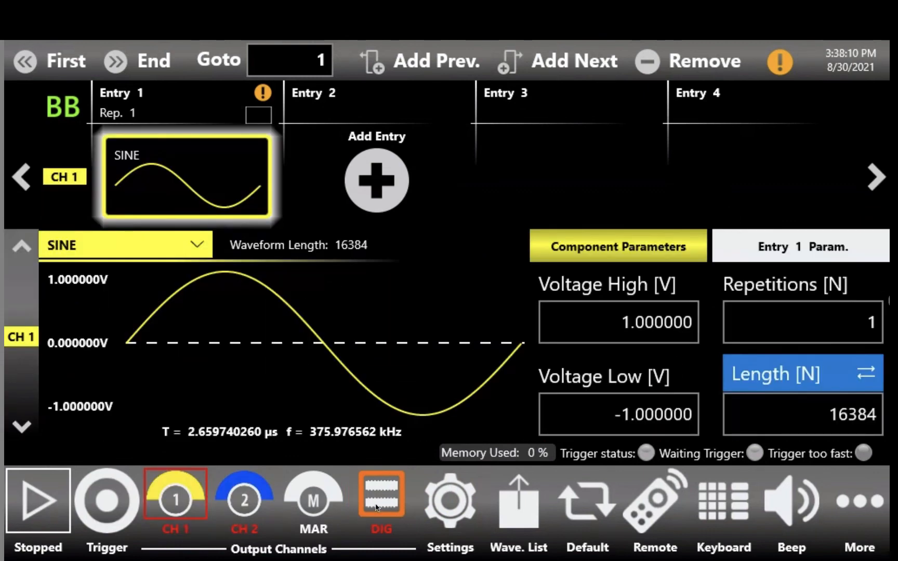
left_click(378, 508)
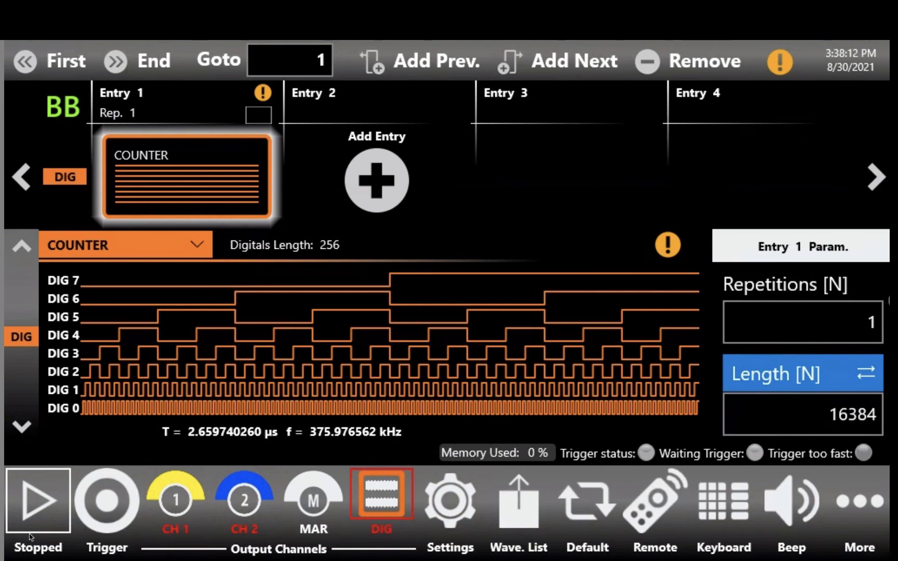
left_click(37, 510)
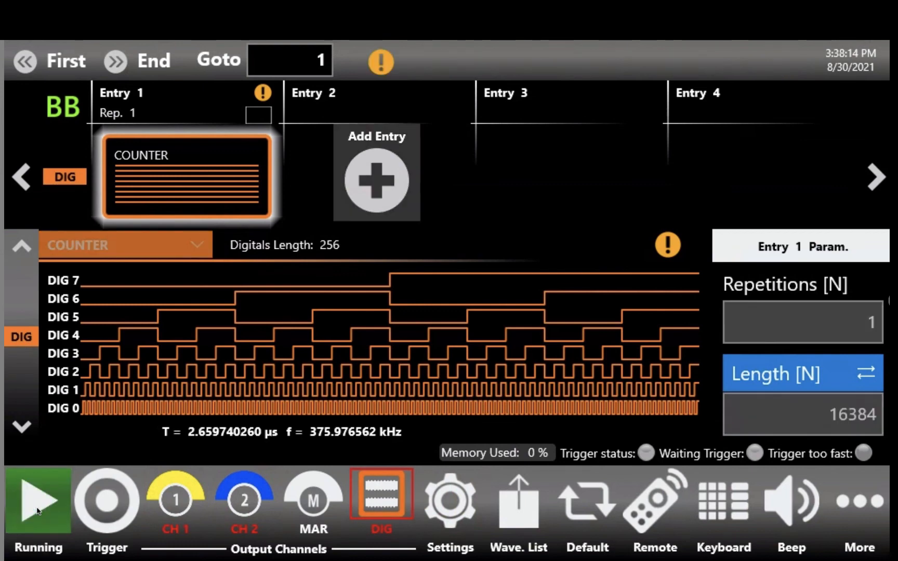